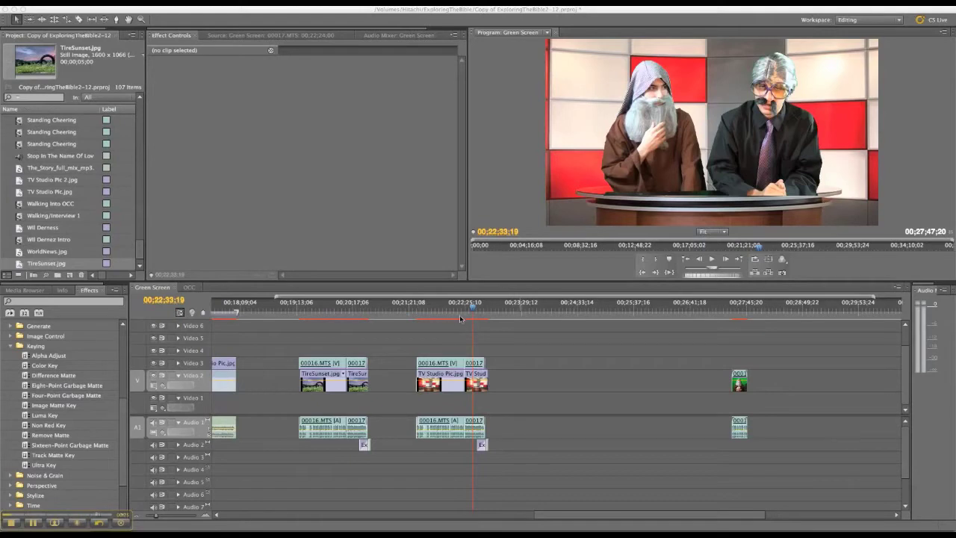
# Step: Scrub and play the Green Screen sequence to review the keyed presenters near 00;22;42;21
pyautogui.moveTo(450, 317); pyautogui.dragTo(444, 316)
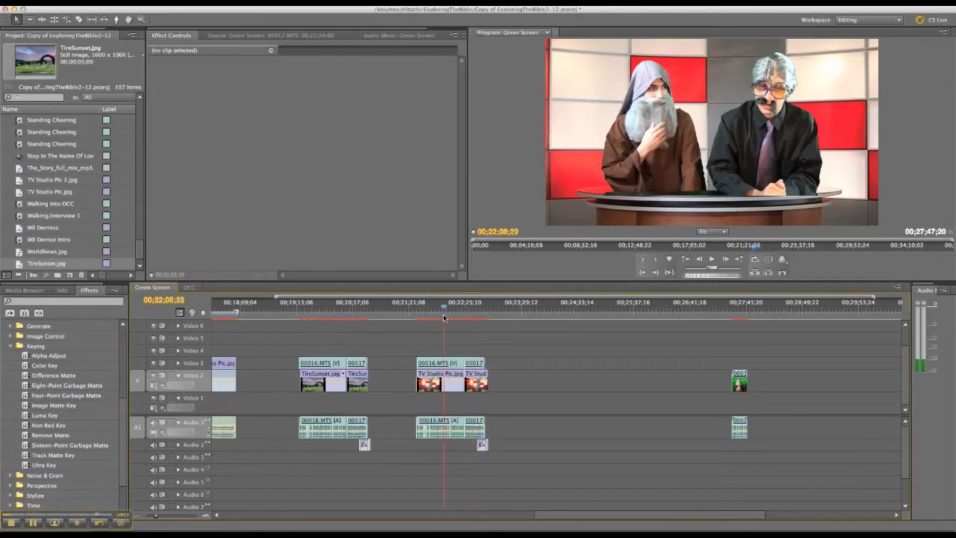
pyautogui.press('space')
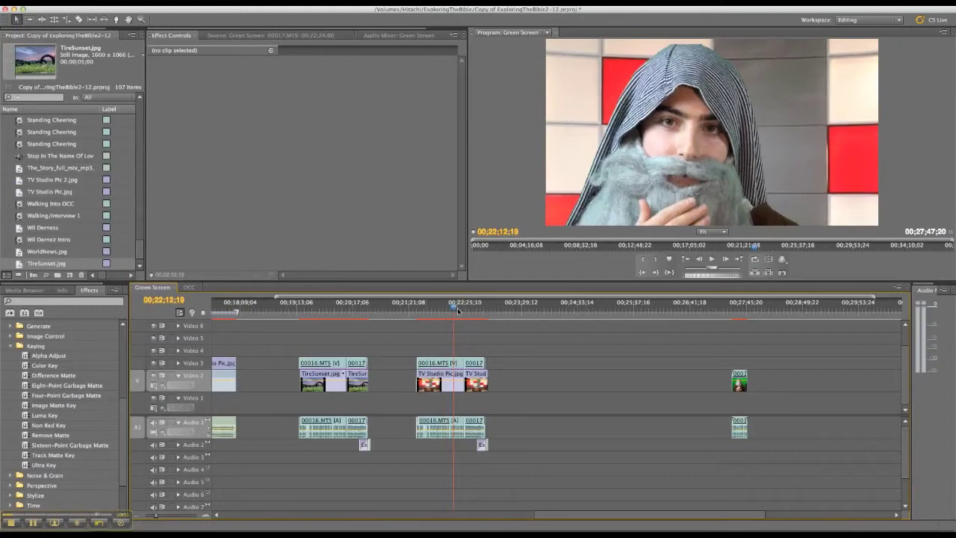
pyautogui.moveTo(458, 310); pyautogui.dragTo(483, 316)
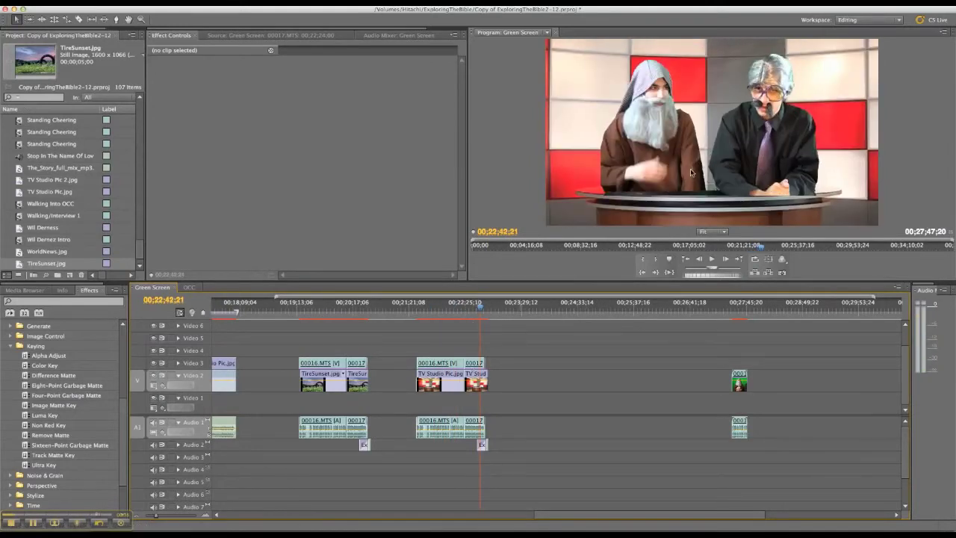
# Step: Clear the first Color Key effect from clip 00017 in Effect Controls
pyautogui.click(475, 364)
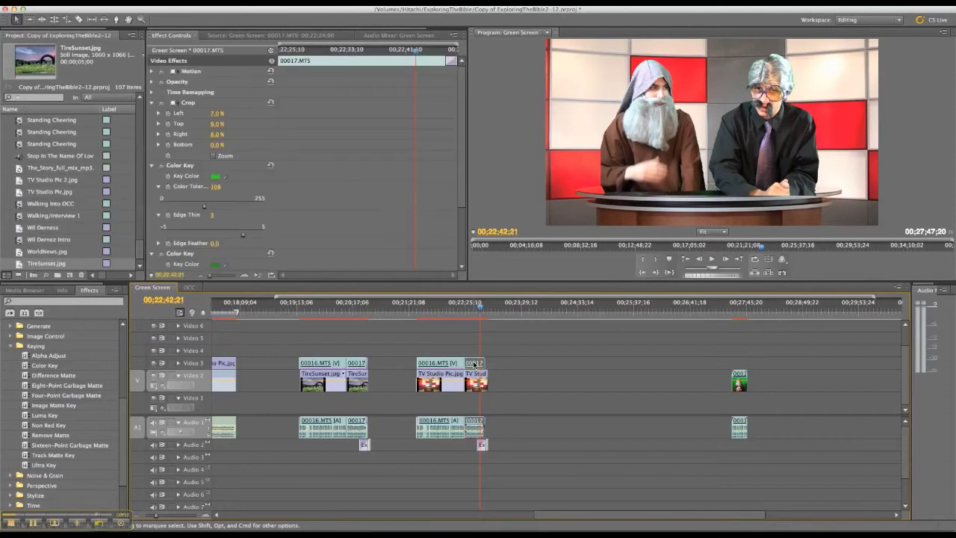
pyautogui.scroll(-2, 326, 185)
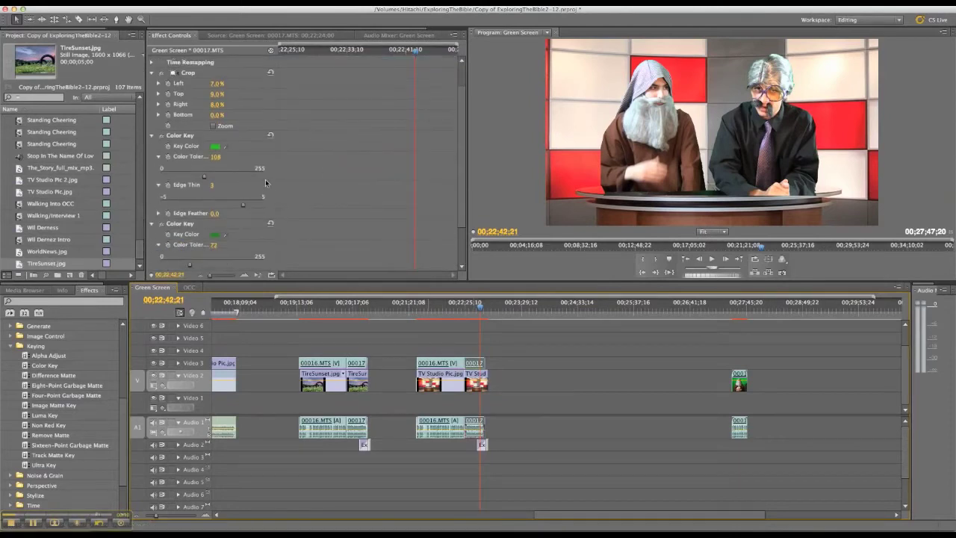
pyautogui.click(176, 141)
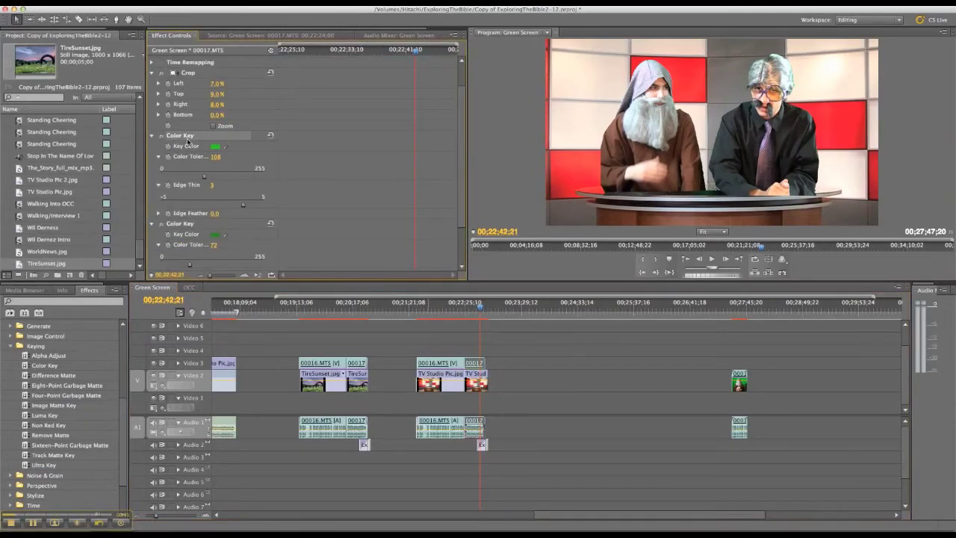
pyautogui.rightClick(187, 140)
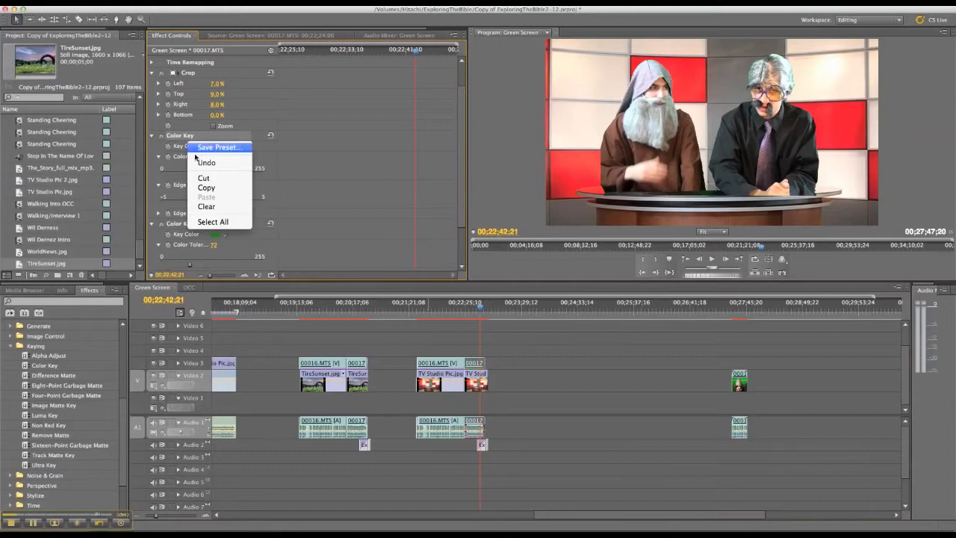
pyautogui.click(222, 209)
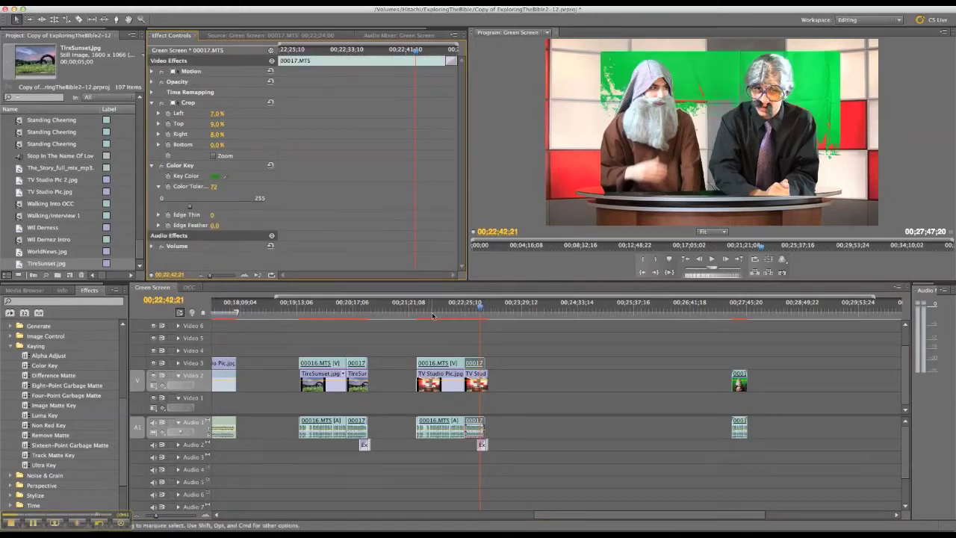
# Step: Move the playhead to 00;22;40;13 and clear the remaining Color Key from 00017
pyautogui.click(433, 313)
pyautogui.click(479, 305)
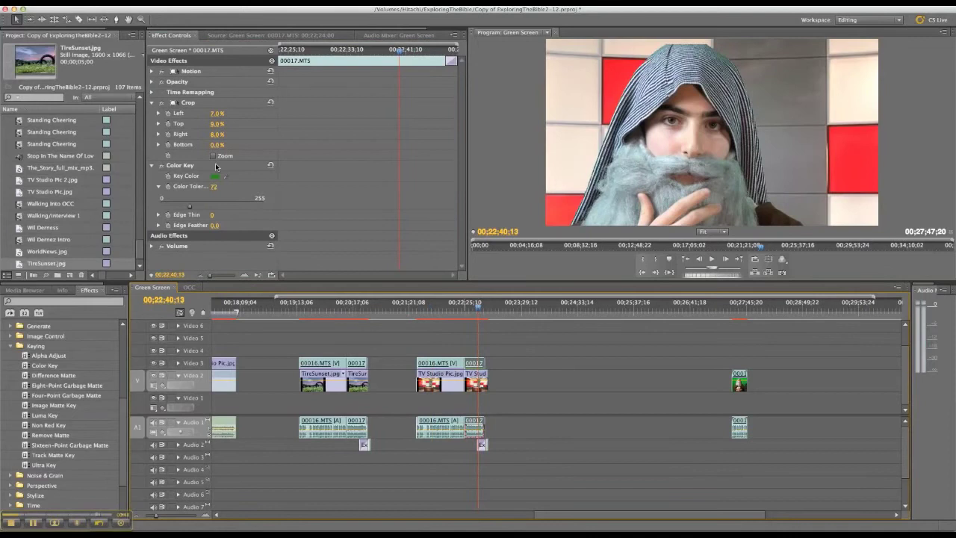
pyautogui.click(217, 167)
pyautogui.rightClick(223, 172)
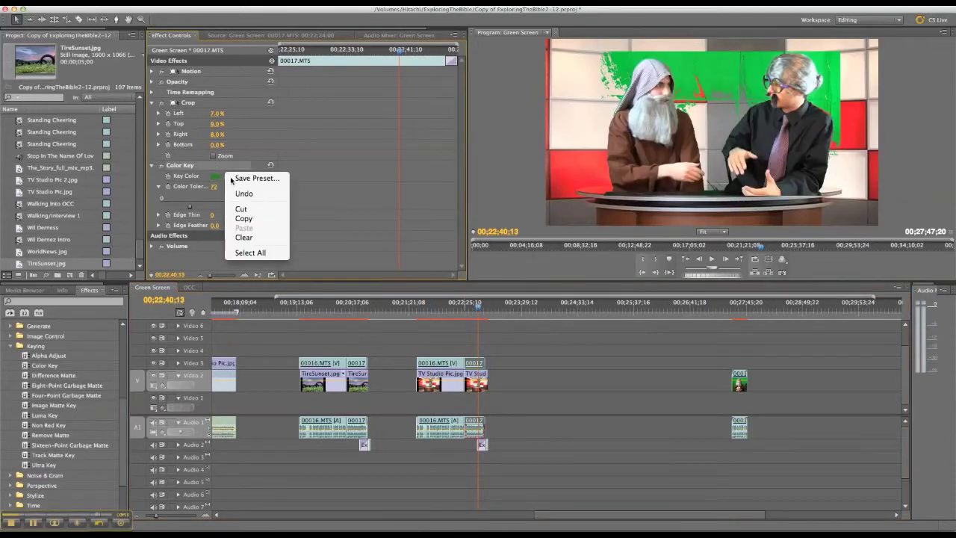
pyautogui.click(244, 237)
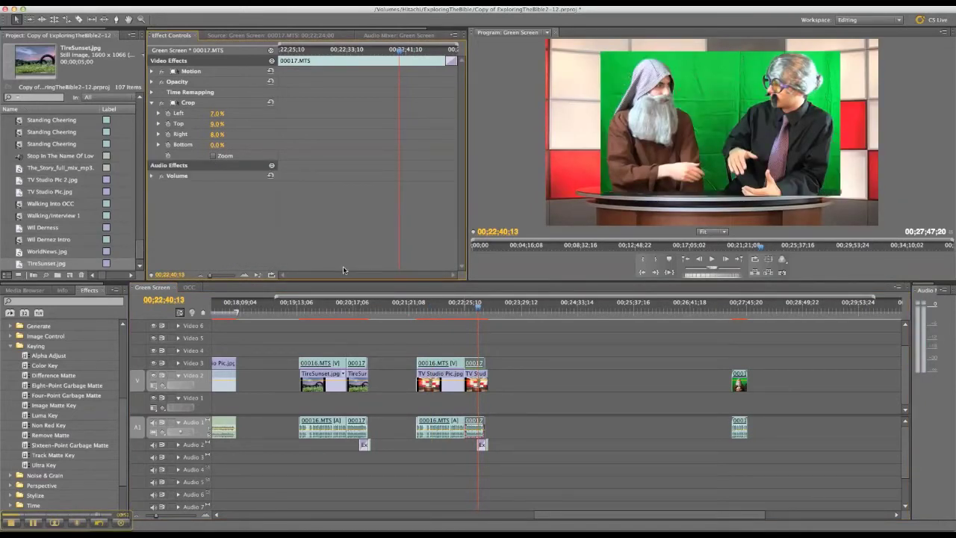
# Step: Shrink clip 00017 in the Program monitor and shift TV Studio Pic.jpg later on Video 2
pyautogui.click(475, 379)
pyautogui.click(647, 142)
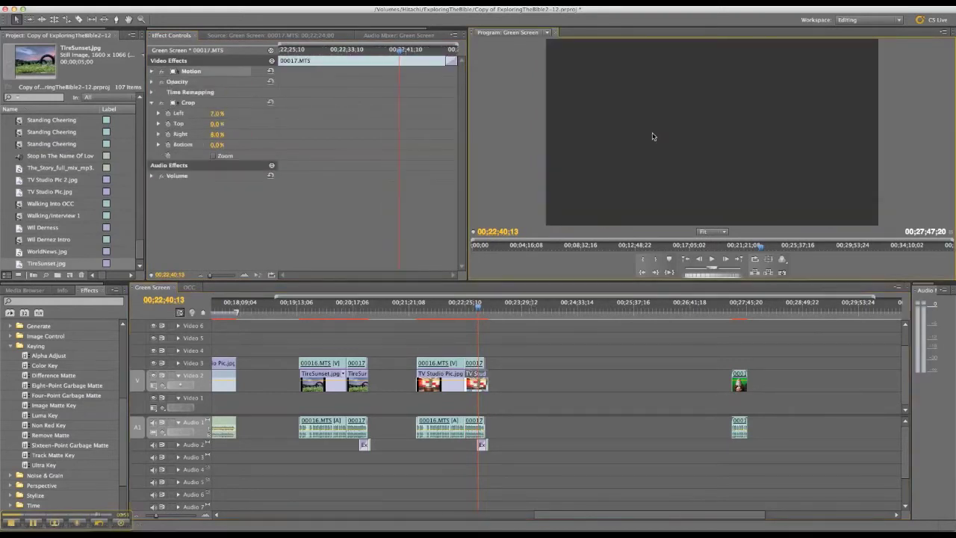
pyautogui.moveTo(576, 117); pyautogui.dragTo(505, 127)
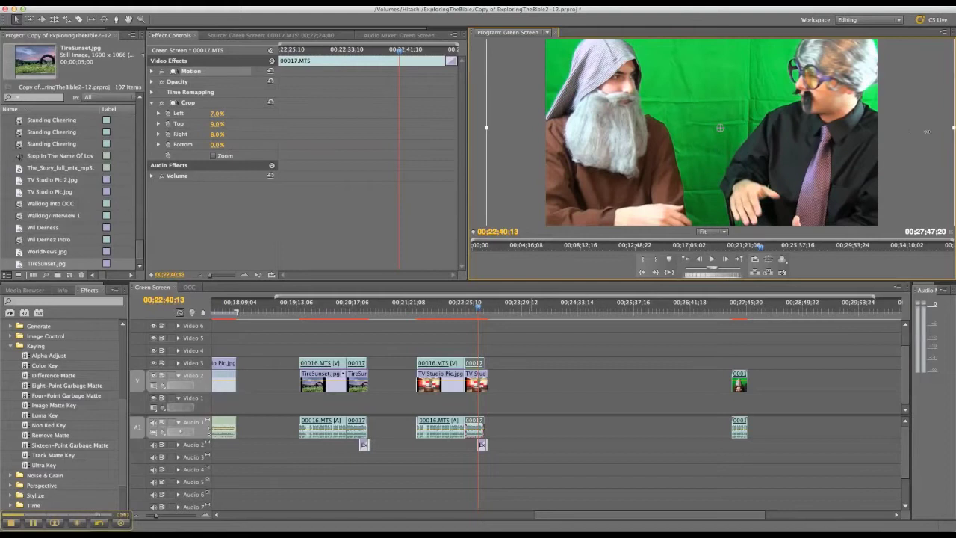
pyautogui.moveTo(954, 127); pyautogui.dragTo(816, 142)
pyautogui.moveTo(474, 380); pyautogui.dragTo(531, 381)
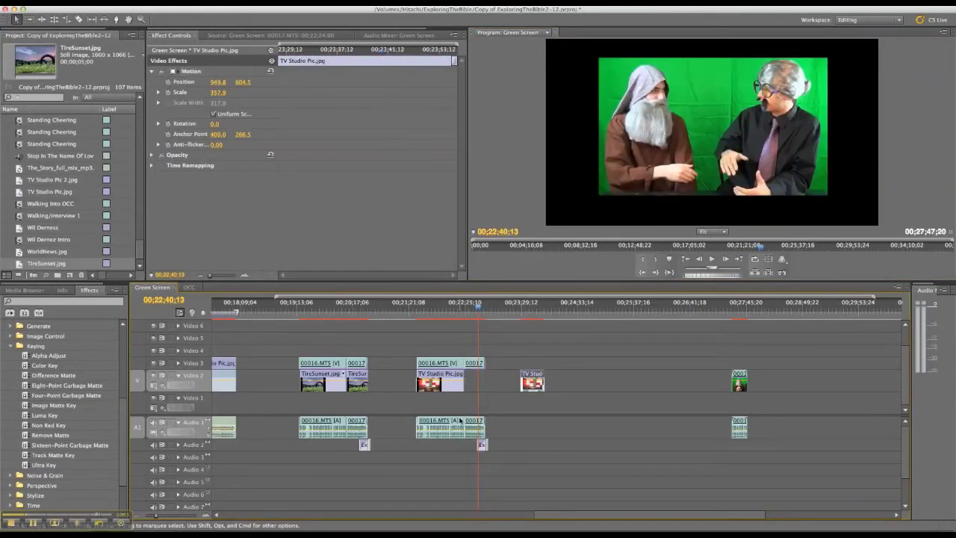
pyautogui.click(475, 364)
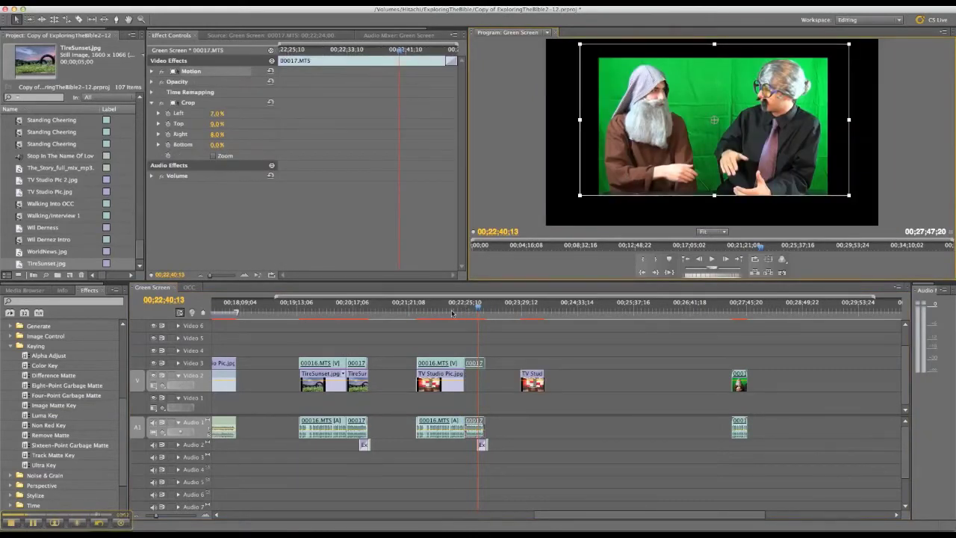
# Step: Clear the Color Key effect from clip 00016 around 00;22;09;24
pyautogui.click(451, 303)
pyautogui.click(442, 363)
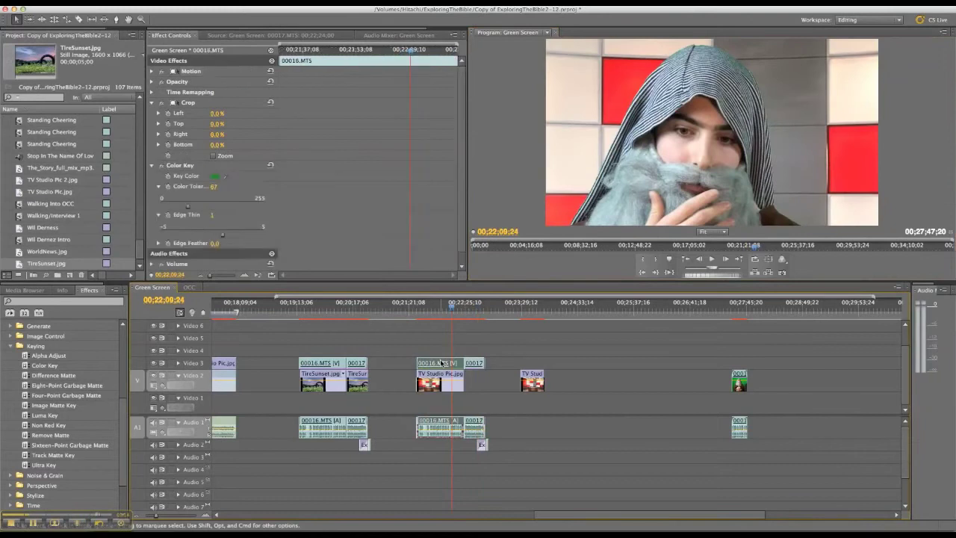
pyautogui.click(203, 169)
pyautogui.rightClick(203, 169)
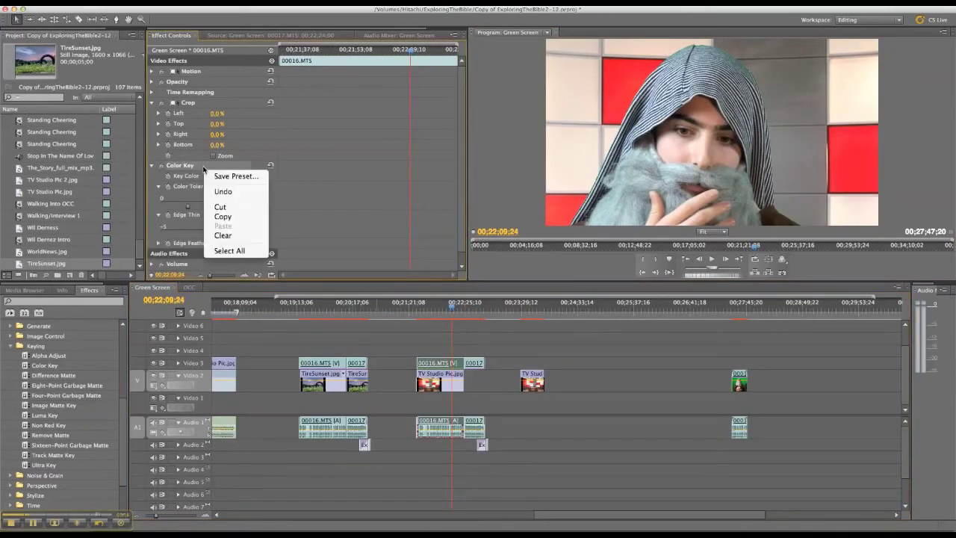
pyautogui.click(235, 234)
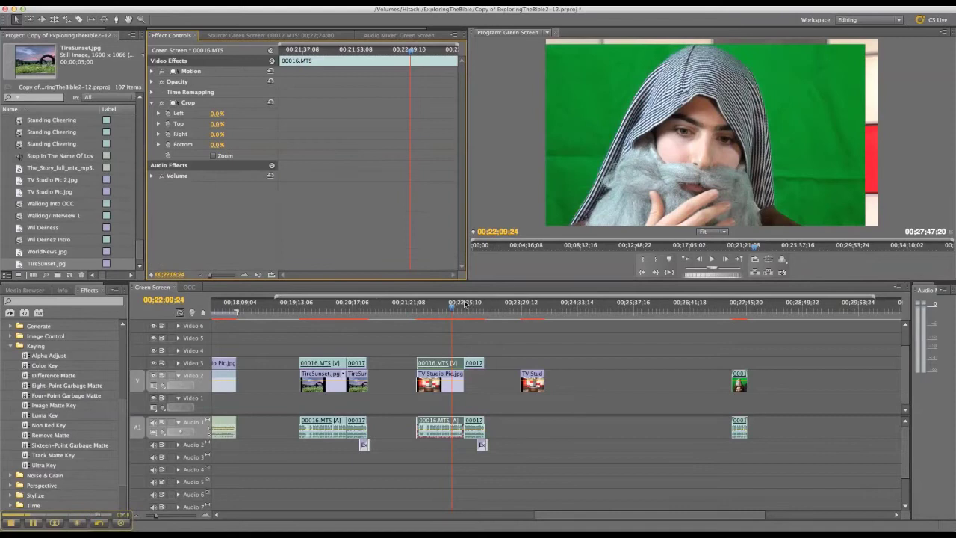
# Step: Nudge the 00016 presenter slightly down and move the second TV Studio Pic clip further right
pyautogui.doubleClick(699, 119)
pyautogui.moveTo(693, 129); pyautogui.dragTo(695, 131)
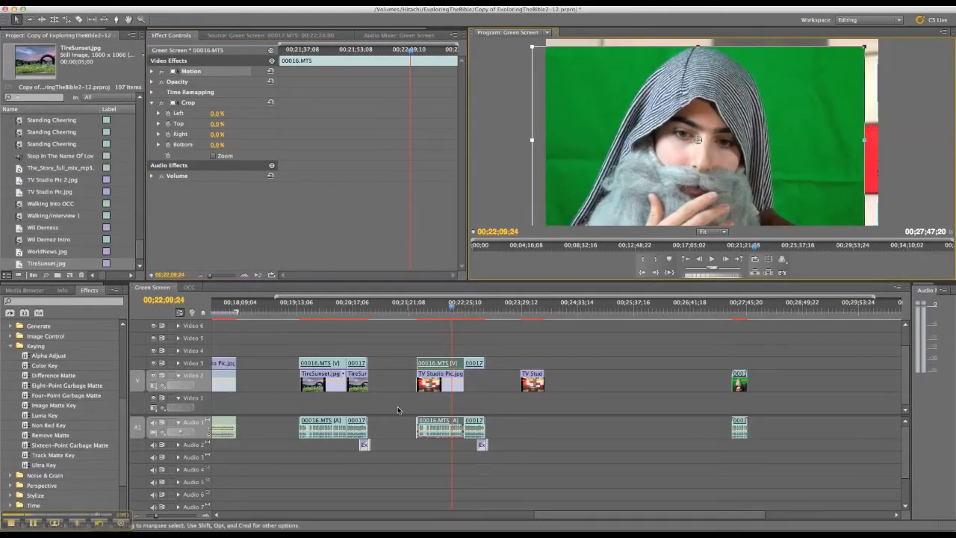
pyautogui.moveTo(426, 380); pyautogui.dragTo(566, 382)
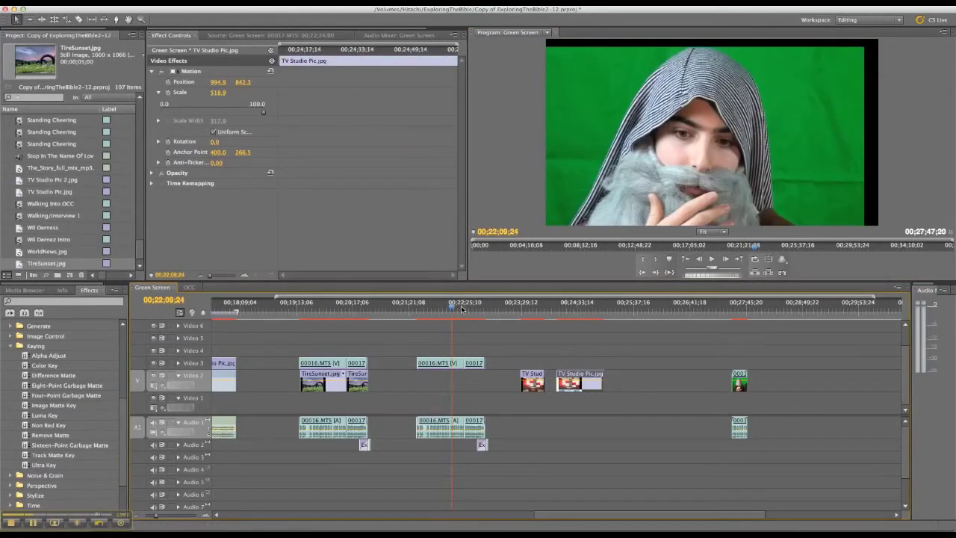
pyautogui.moveTo(448, 308); pyautogui.dragTo(479, 313)
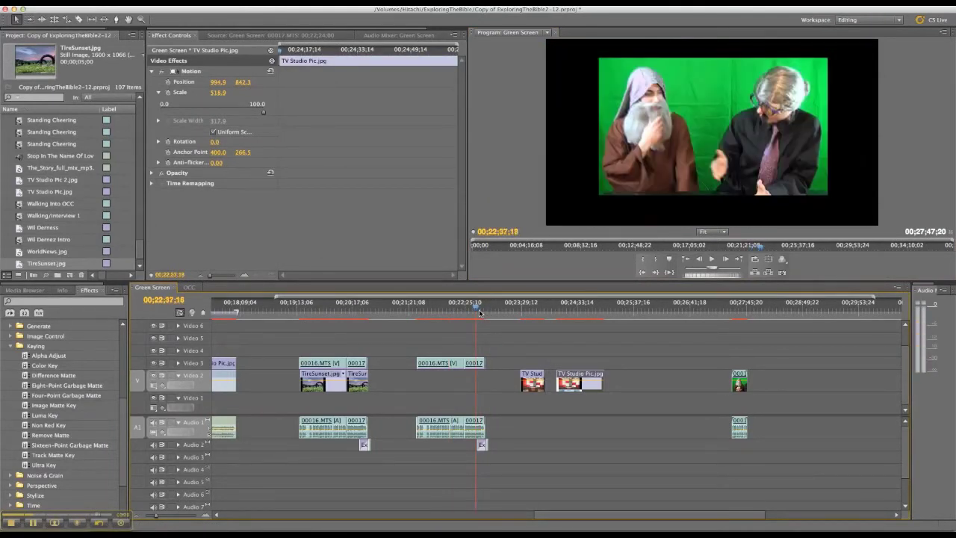
pyautogui.click(659, 150)
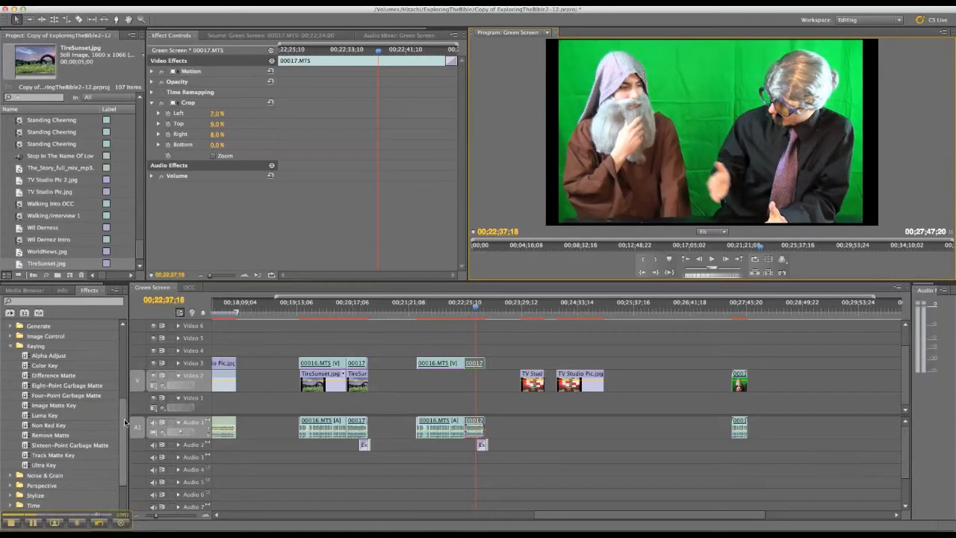
# Step: Apply Keying > Color Key from the Effects panel to the 00016.MTS clip on Video 3
pyautogui.scroll(3, 124, 418)
pyautogui.scroll(3, 123, 394)
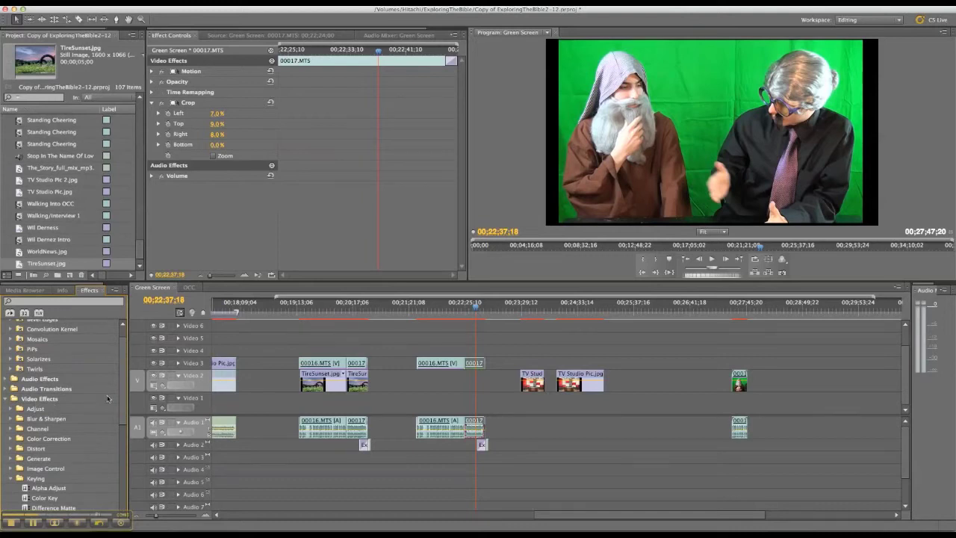
pyautogui.scroll(-4, 124, 402)
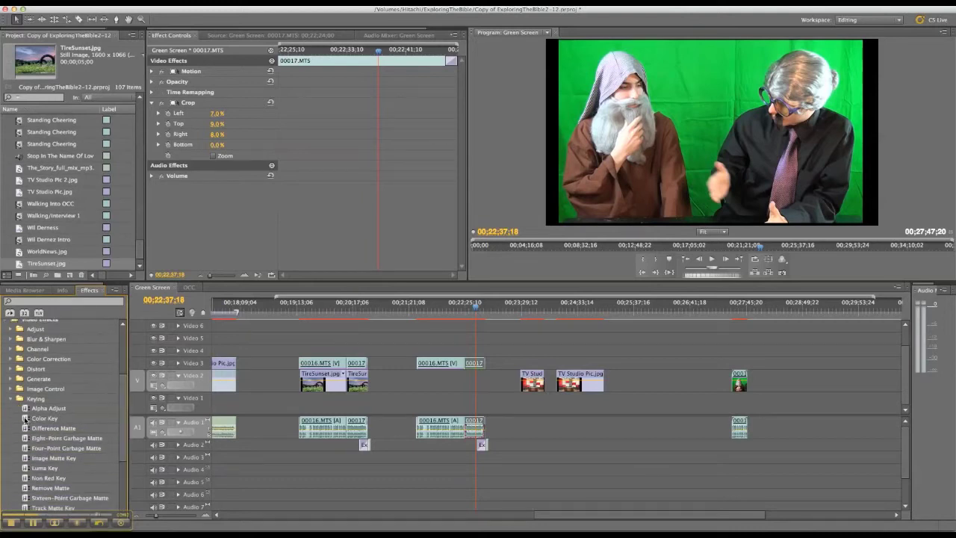
pyautogui.moveTo(25, 420); pyautogui.dragTo(437, 365)
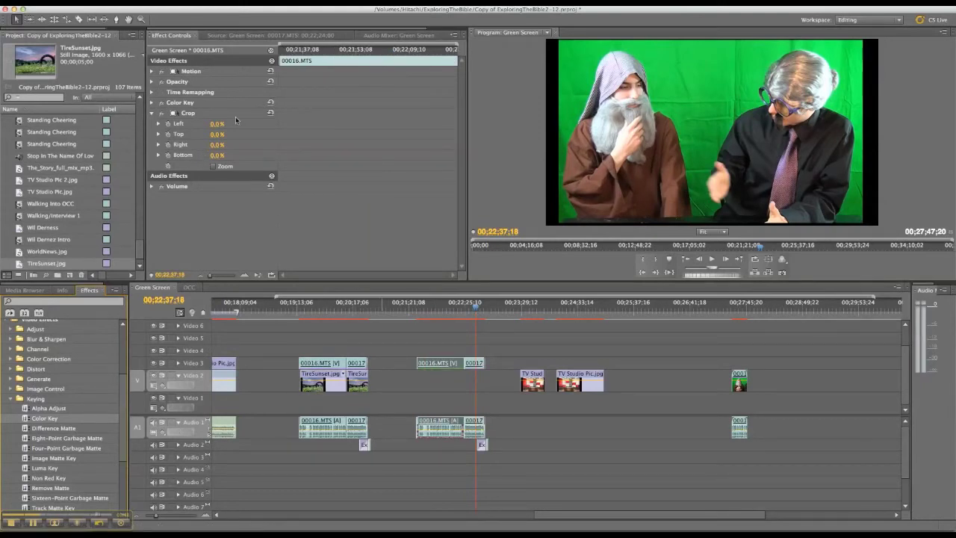
# Step: Set the 00016 Color Key's Key Color to green in the Color Picker
pyautogui.click(151, 113)
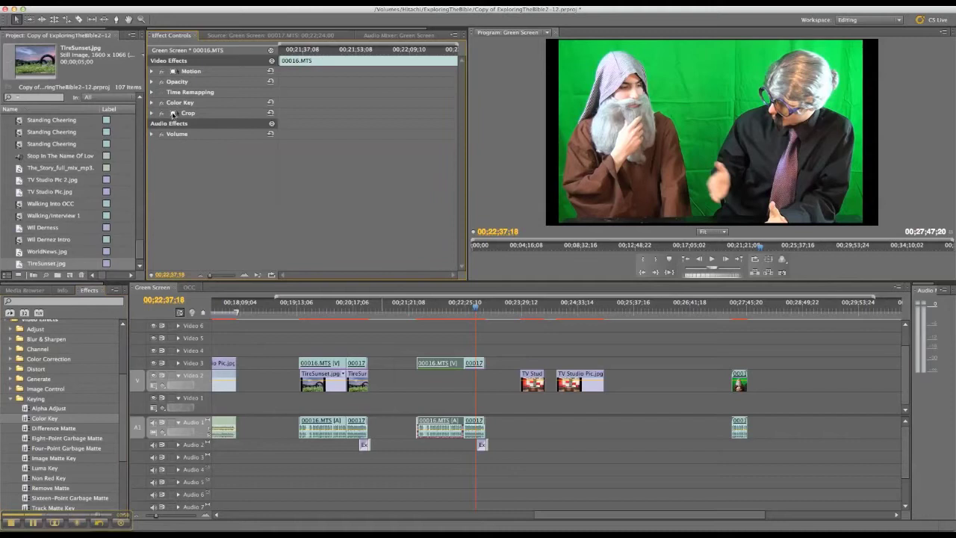
pyautogui.click(152, 102)
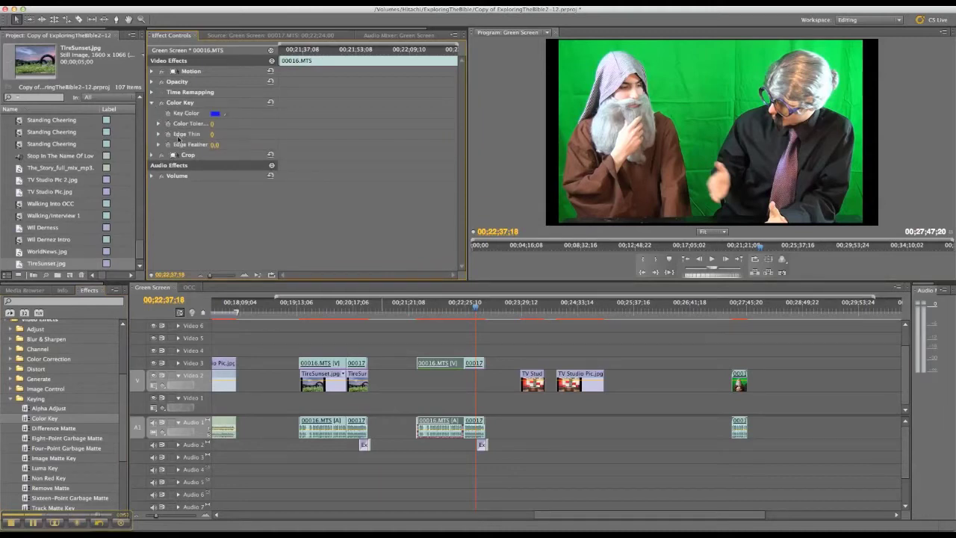
pyautogui.click(217, 113)
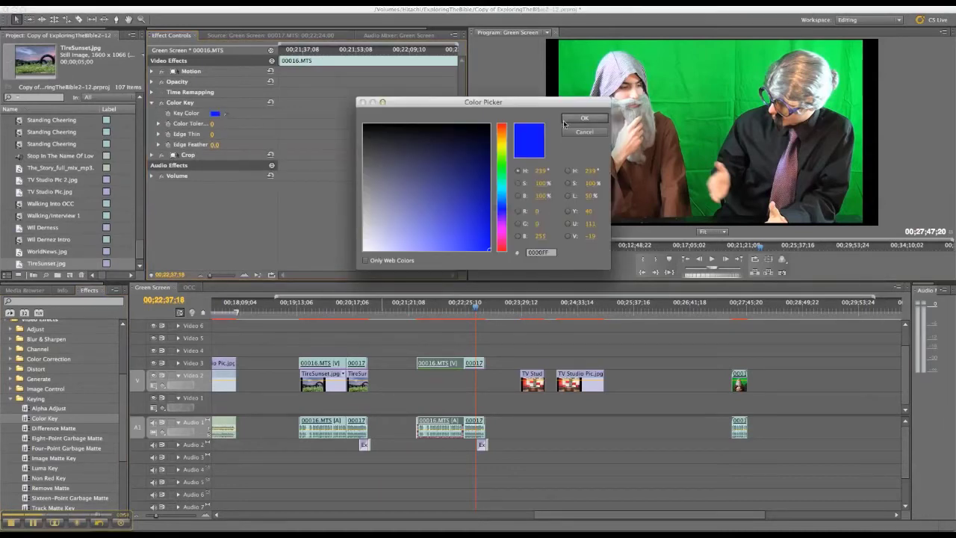
pyautogui.click(502, 162)
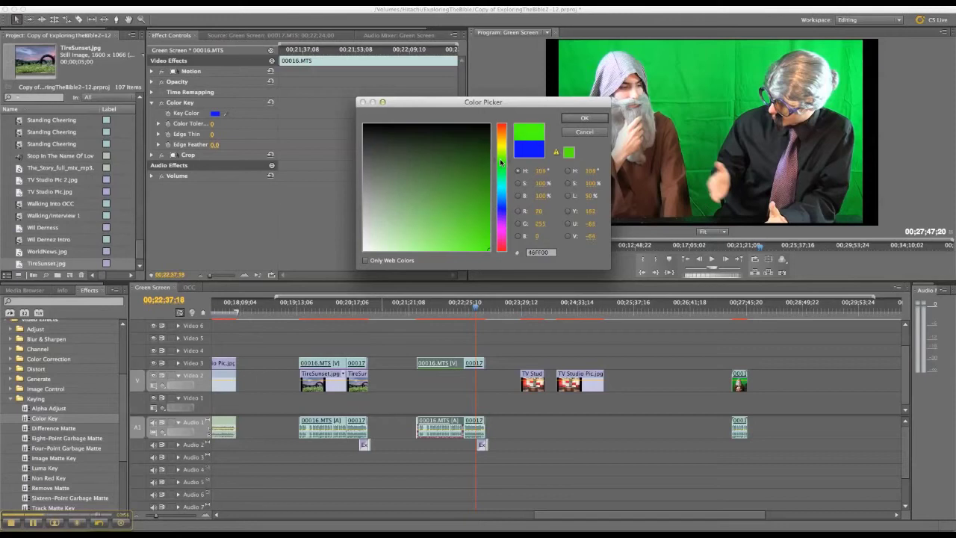
pyautogui.click(478, 147)
pyautogui.moveTo(479, 147); pyautogui.dragTo(474, 206)
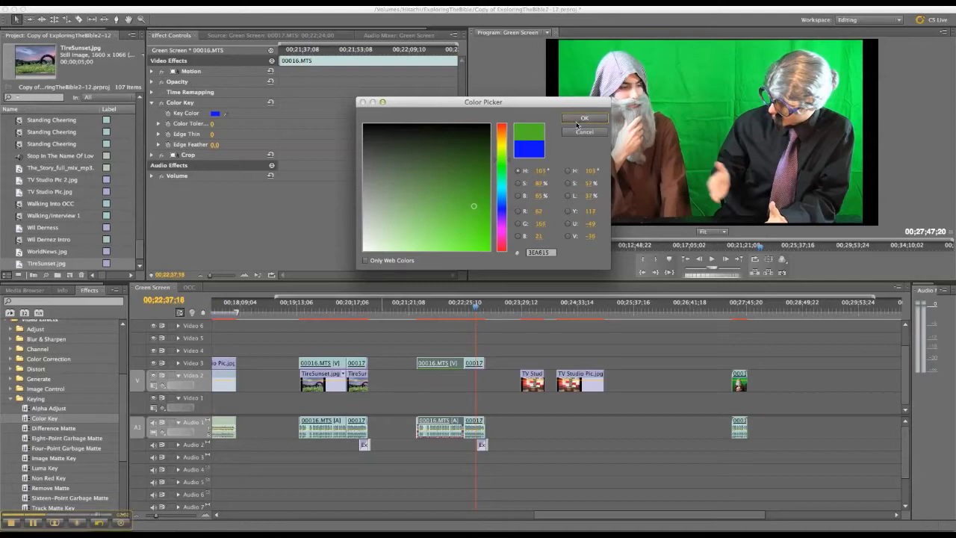
pyautogui.click(591, 120)
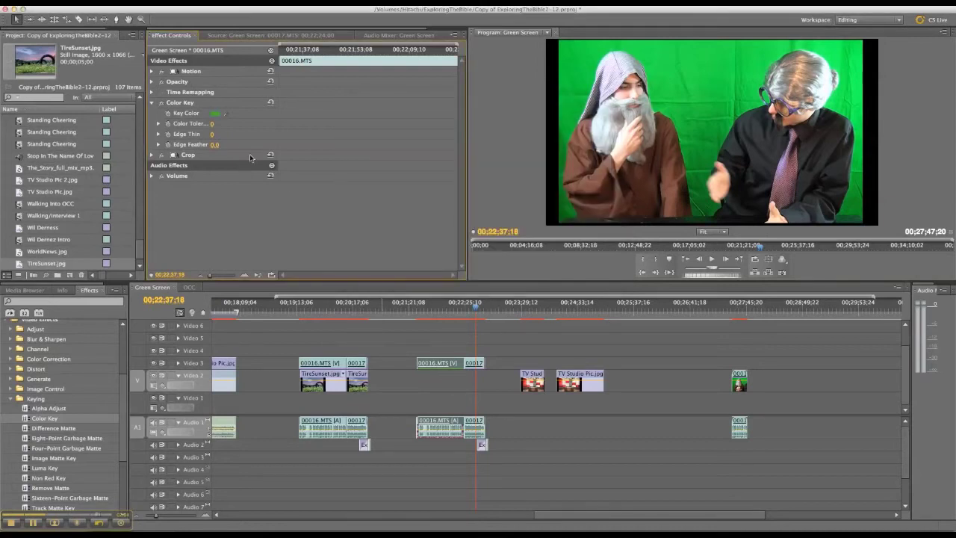
# Step: Set Color Tolerance to 85 and jump to the close-up at 00;22;10;11
pyautogui.click(158, 124)
pyautogui.moveTo(165, 144); pyautogui.dragTo(228, 145)
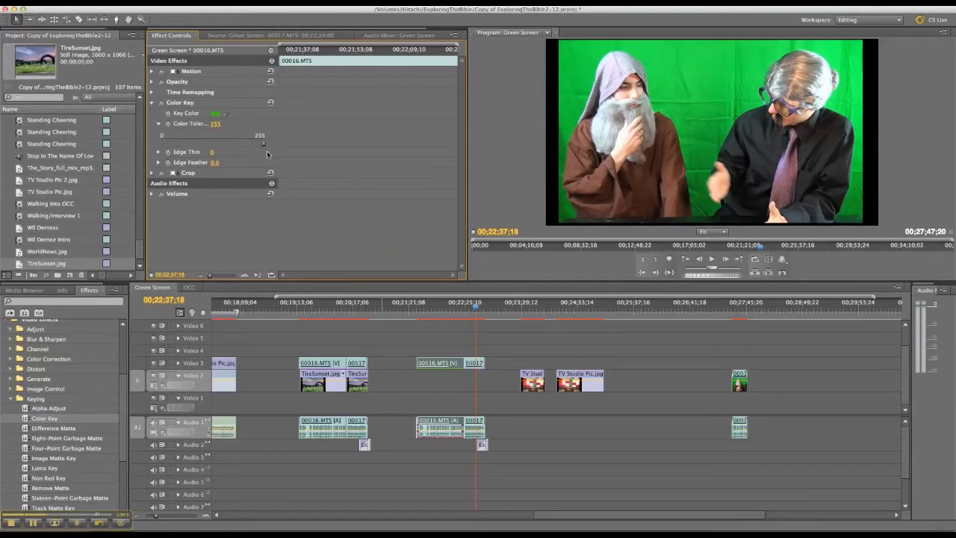
pyautogui.click(454, 322)
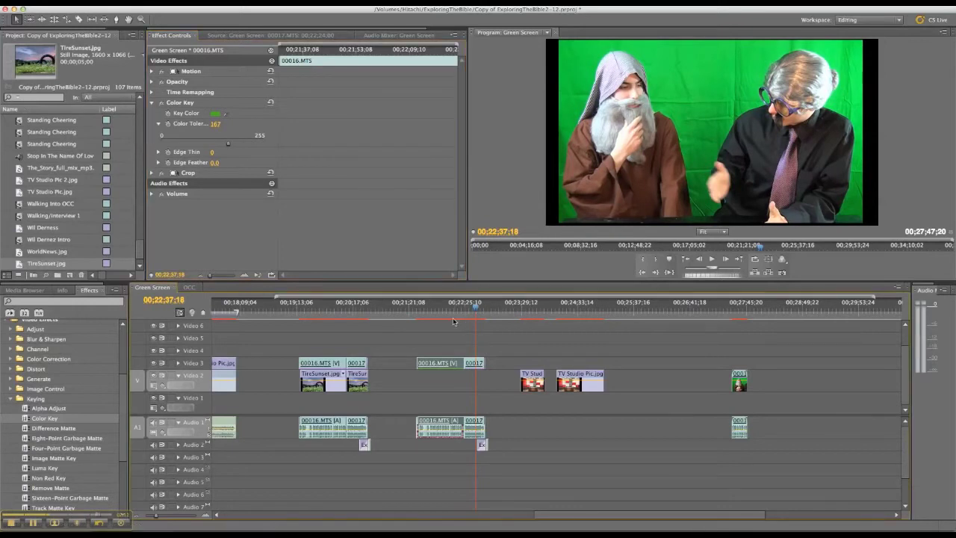
pyautogui.click(452, 315)
pyautogui.moveTo(228, 145); pyautogui.dragTo(196, 147)
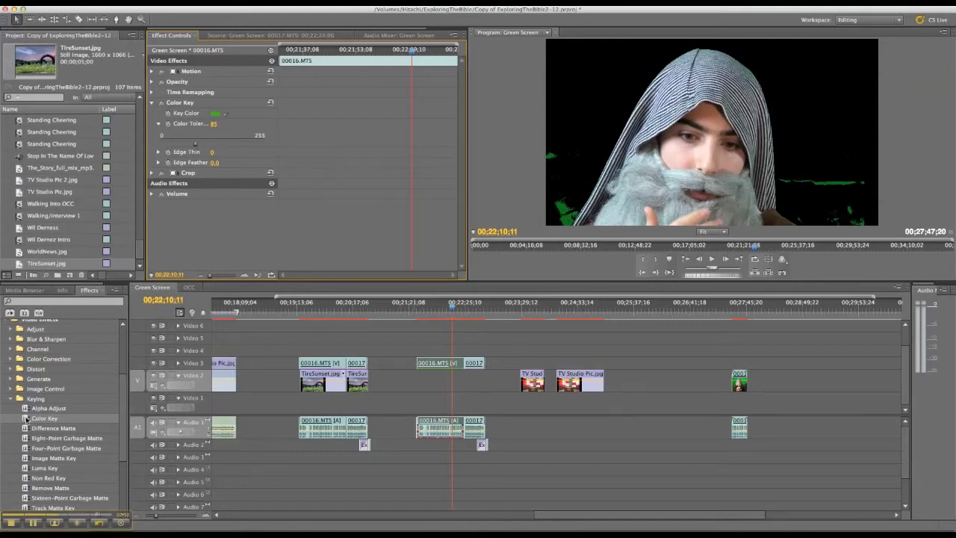
# Step: Add a second Color Key to 00016.MTS with a dark green Key Color and tolerance 58
pyautogui.moveTo(27, 422); pyautogui.dragTo(450, 364)
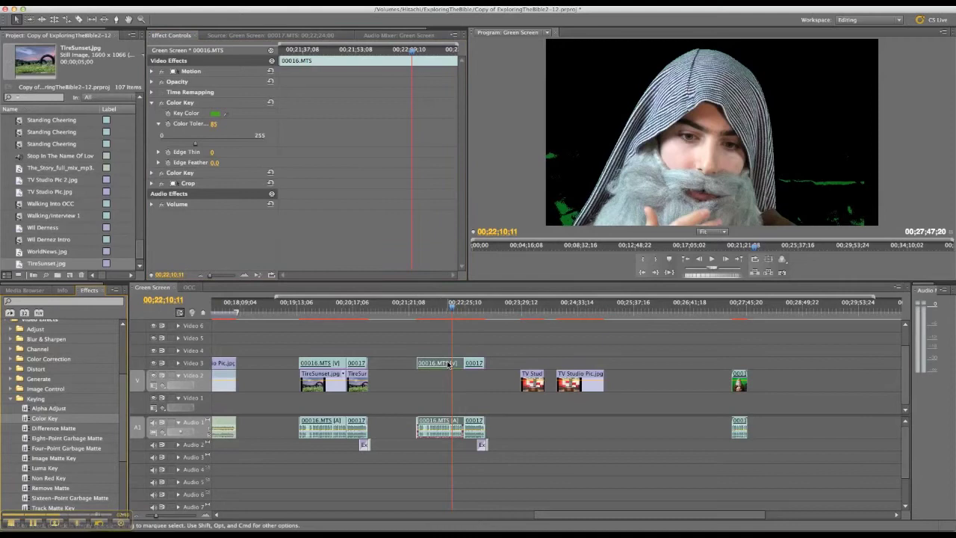
pyautogui.click(152, 173)
pyautogui.click(216, 185)
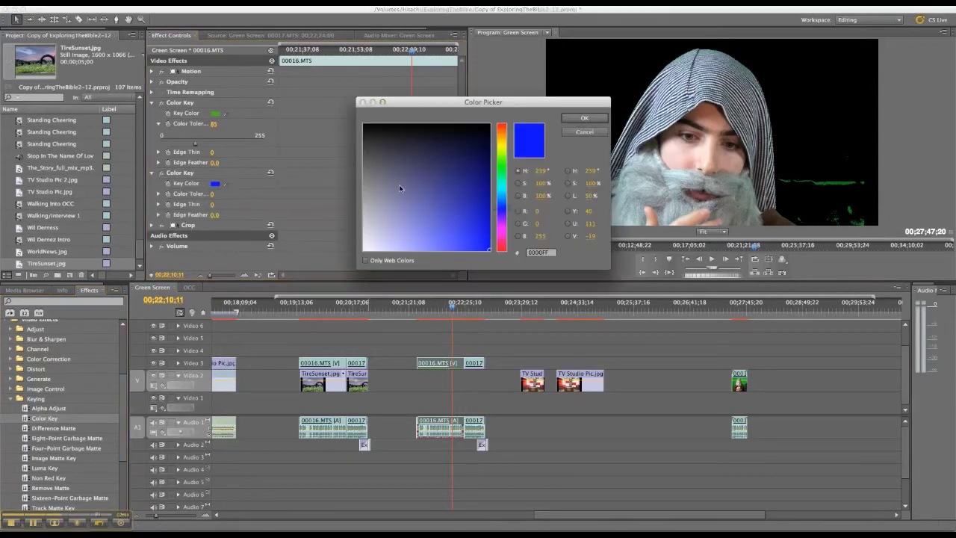
pyautogui.click(504, 169)
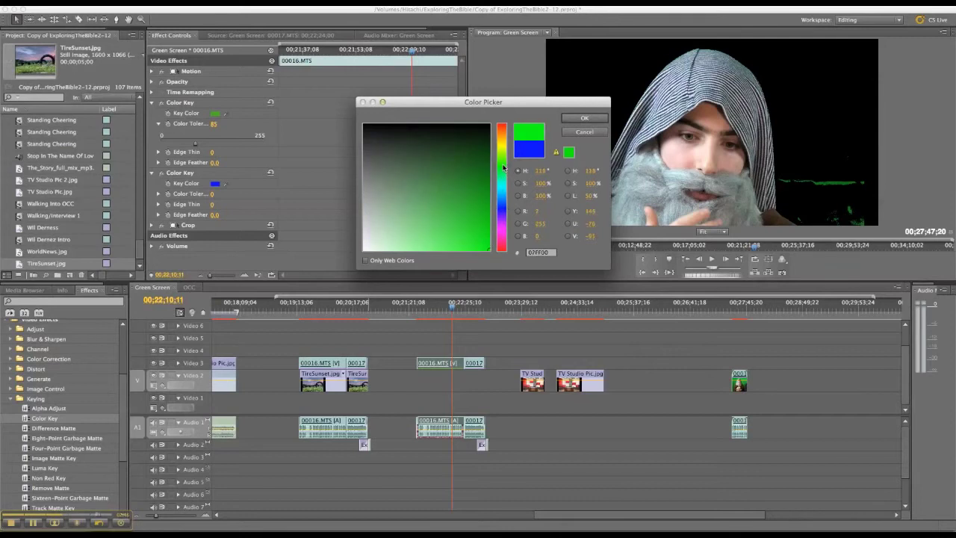
pyautogui.moveTo(488, 170); pyautogui.dragTo(475, 180)
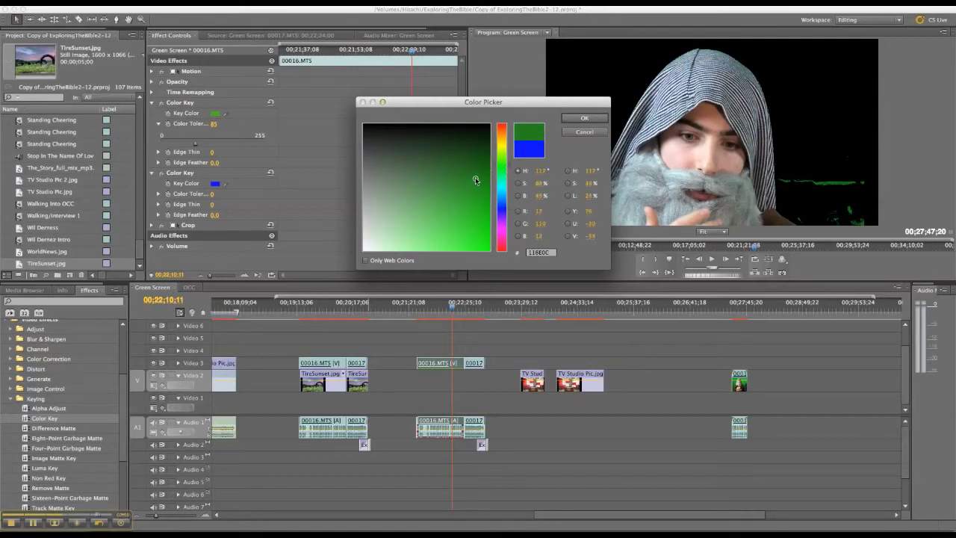
pyautogui.click(585, 118)
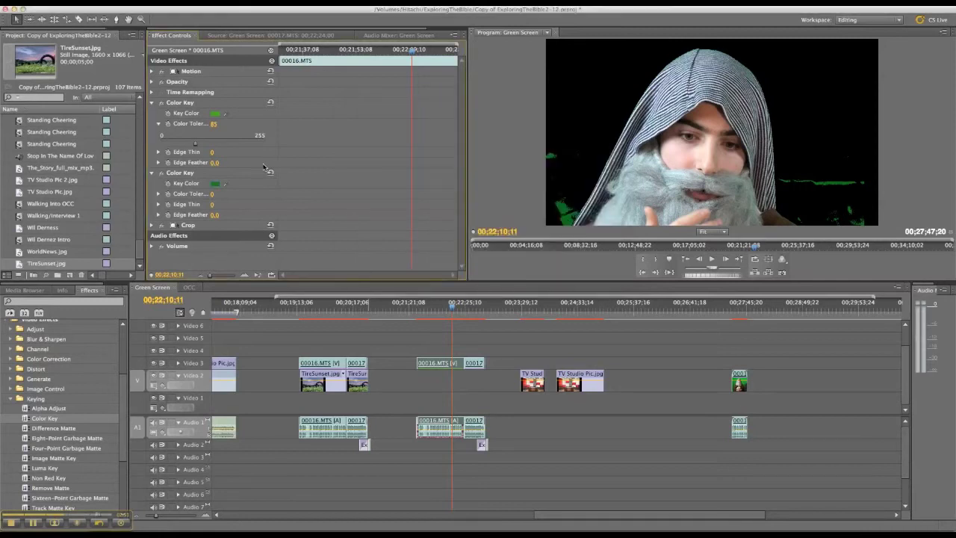
pyautogui.click(159, 195)
pyautogui.click(177, 213)
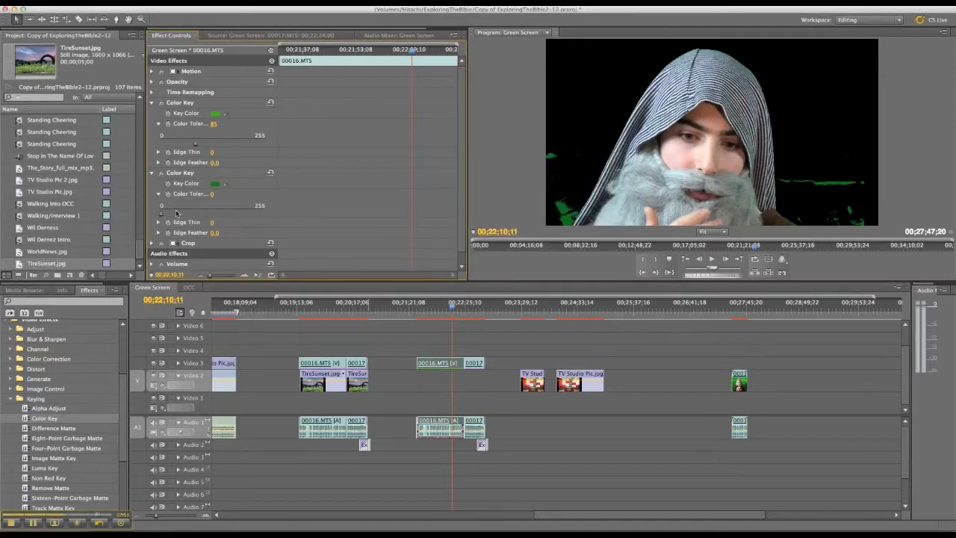
pyautogui.moveTo(177, 213); pyautogui.dragTo(185, 213)
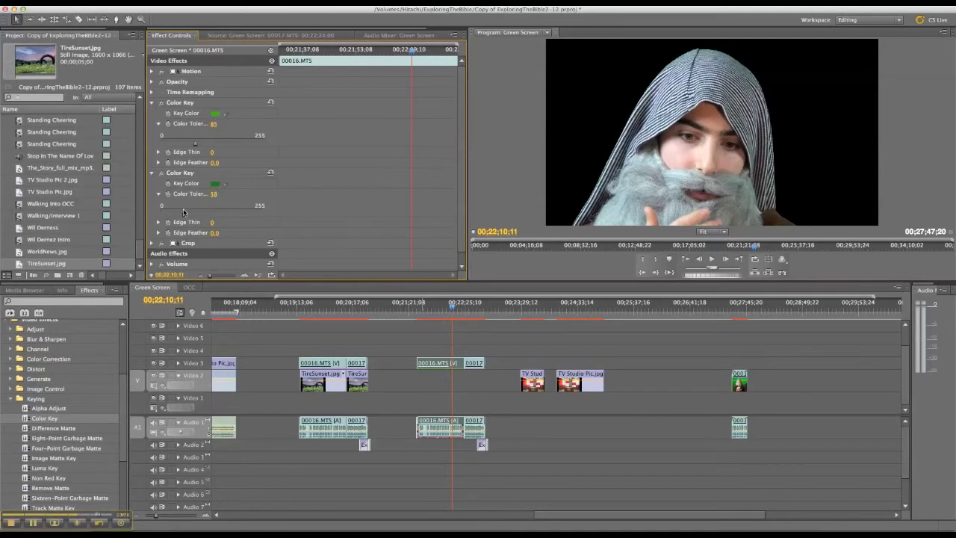
pyautogui.click(158, 232)
pyautogui.scroll(-1, 197, 233)
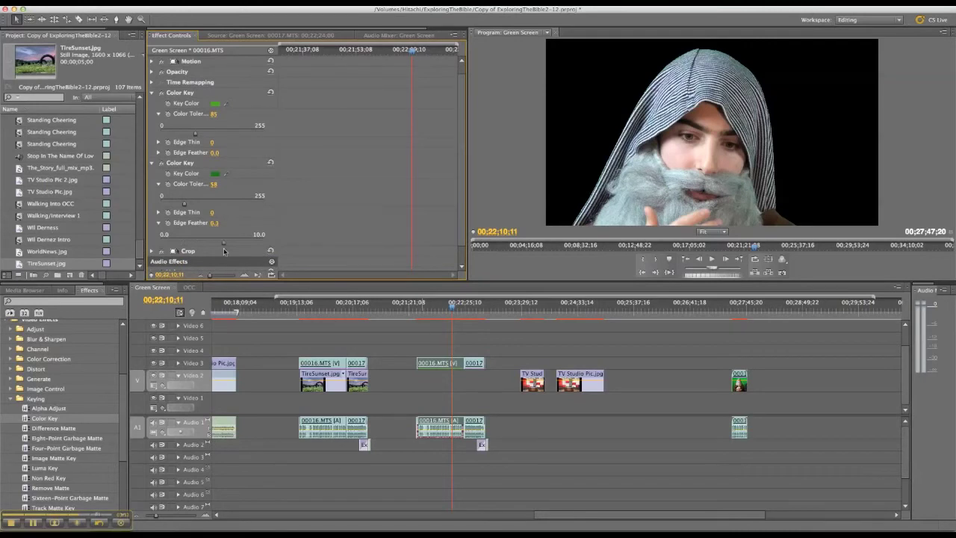
pyautogui.moveTo(224, 251); pyautogui.dragTo(151, 243)
# Step: At 00;22;34;23, apply a Color Key effect to the 00017 clip on Video 3
pyautogui.click(473, 312)
pyautogui.click(475, 363)
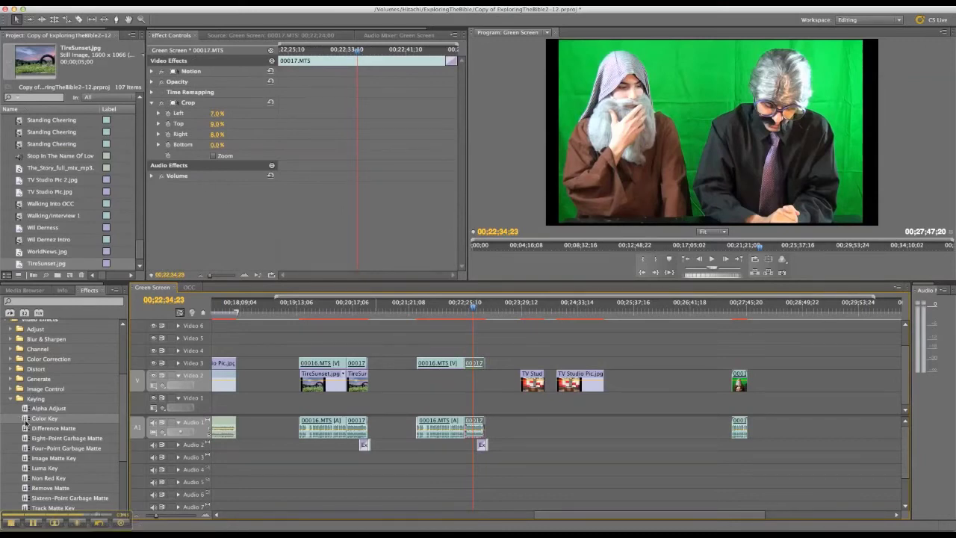
pyautogui.moveTo(26, 420); pyautogui.dragTo(477, 364)
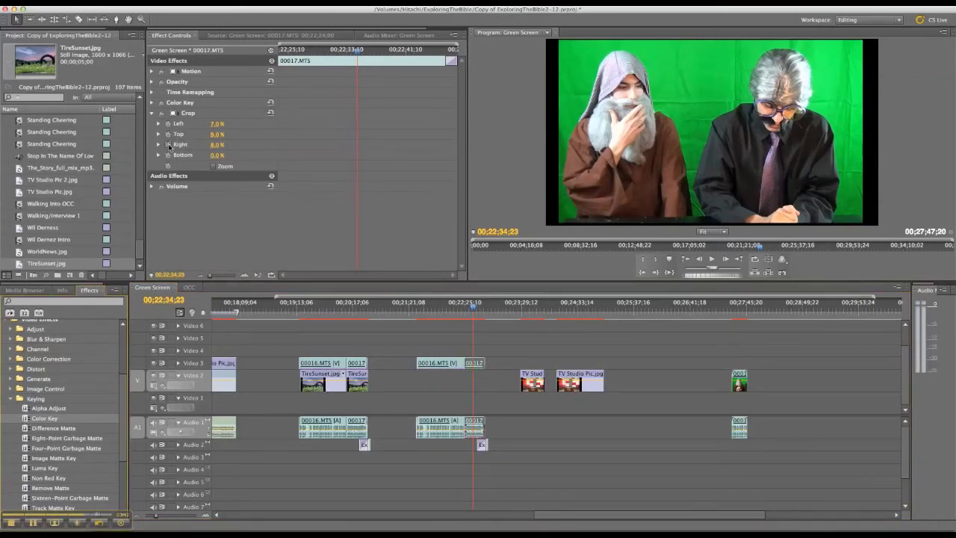
pyautogui.click(152, 103)
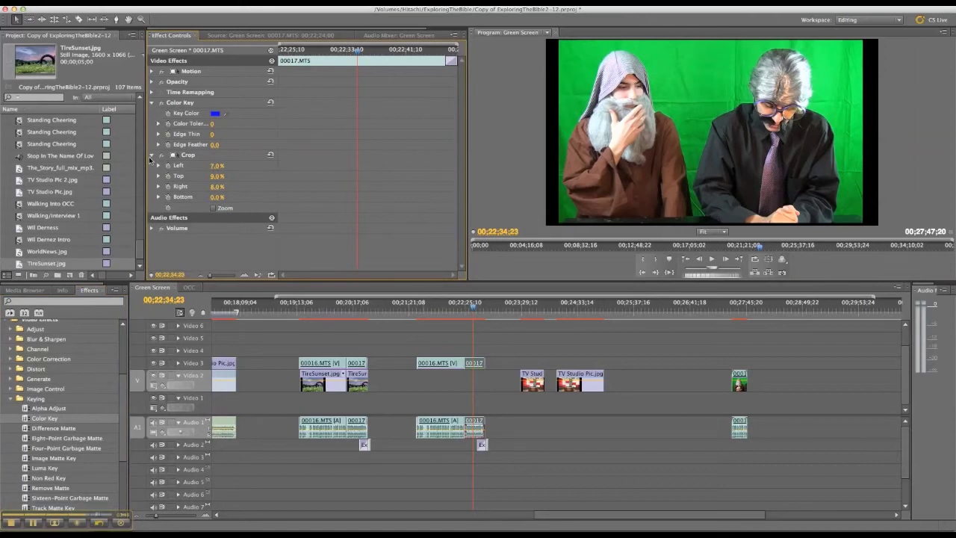
pyautogui.click(152, 155)
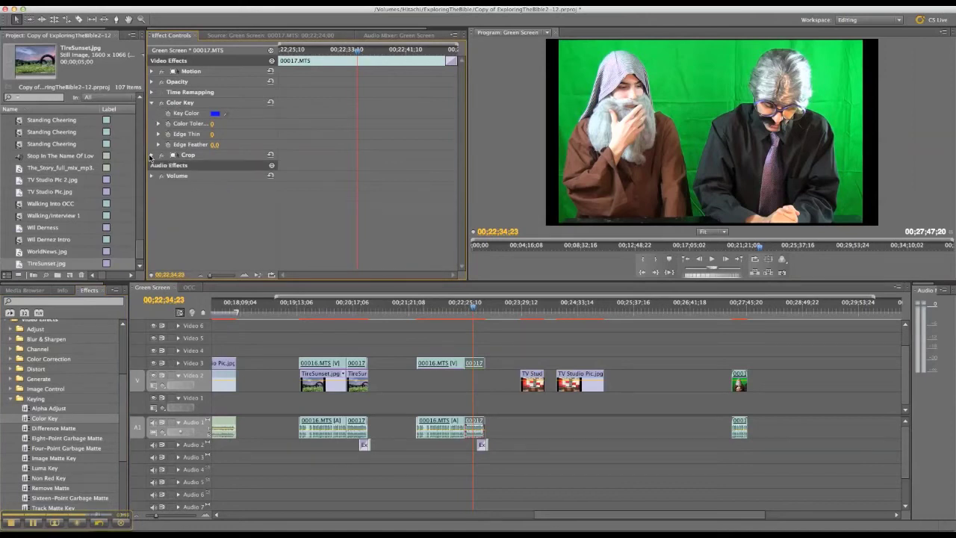
# Step: Set the 00017 Color Key's Key Color to green and Color Tolerance to about 78
pyautogui.click(215, 113)
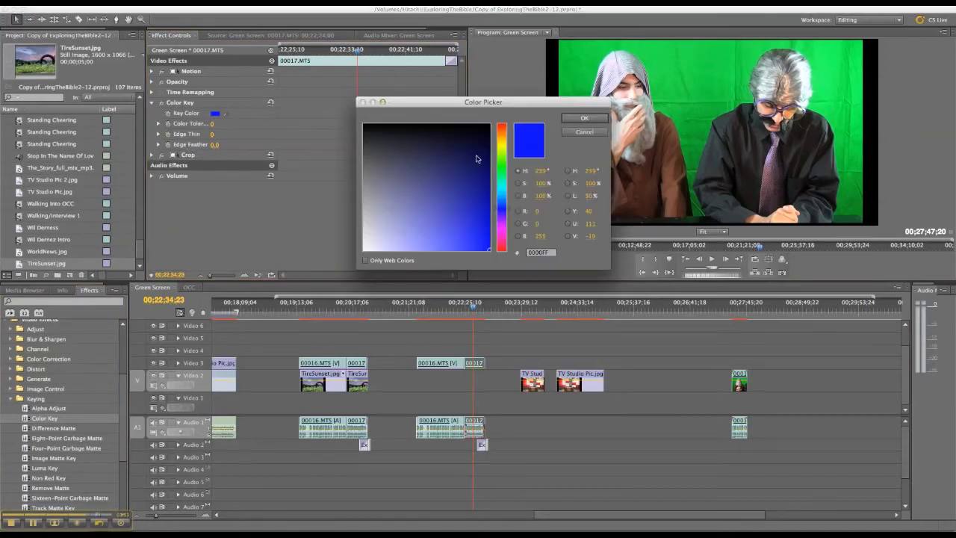
pyautogui.click(502, 161)
pyautogui.click(478, 170)
pyautogui.moveTo(478, 170); pyautogui.dragTo(470, 212)
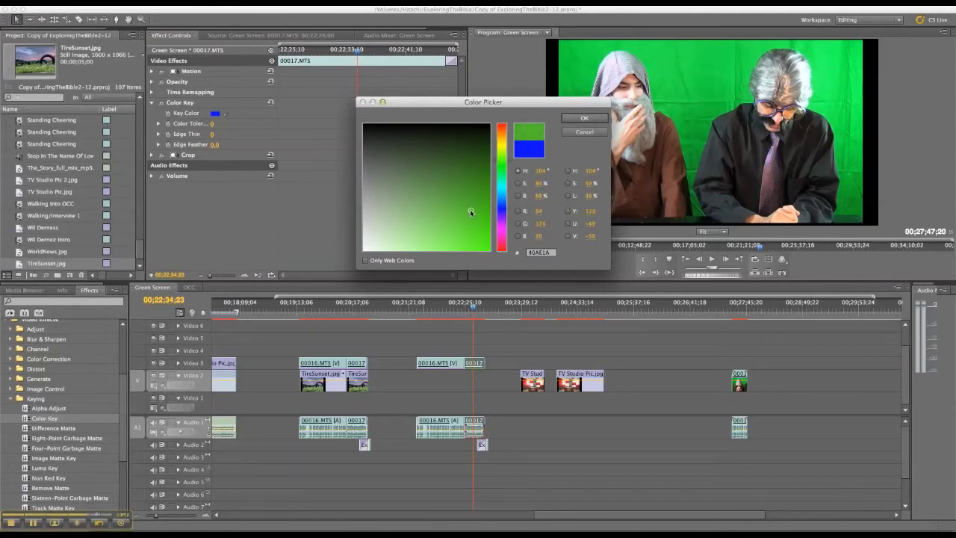
pyautogui.click(584, 118)
pyautogui.click(158, 124)
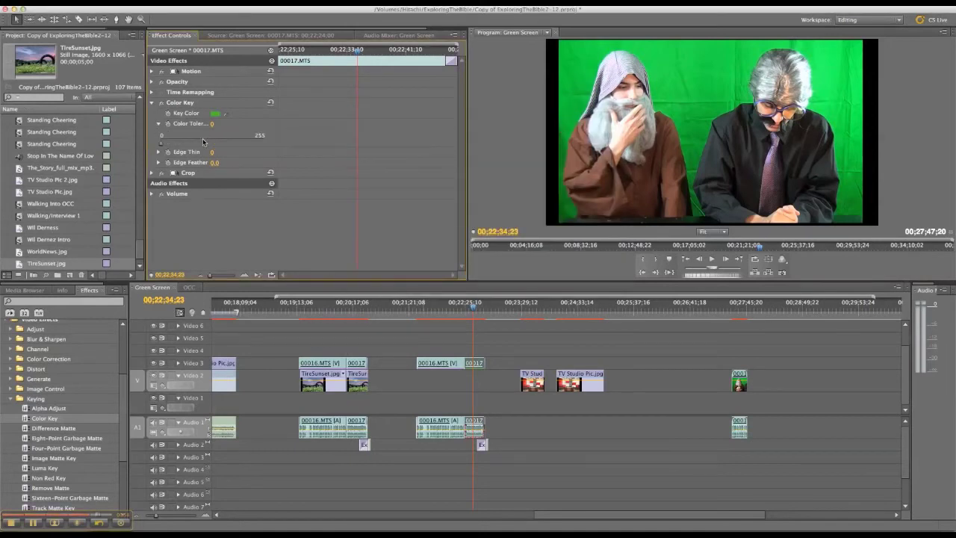
pyautogui.moveTo(202, 142); pyautogui.dragTo(194, 144)
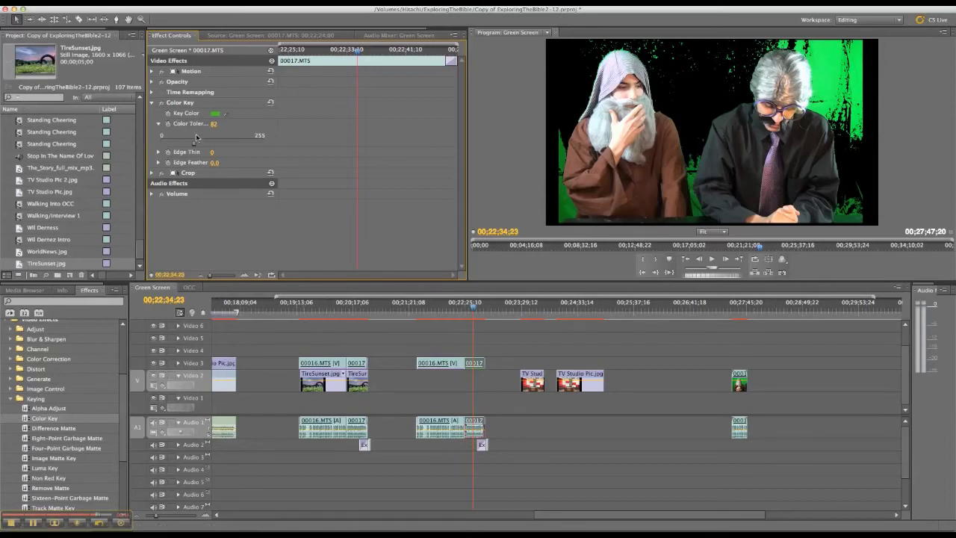
pyautogui.moveTo(195, 144); pyautogui.dragTo(192, 144)
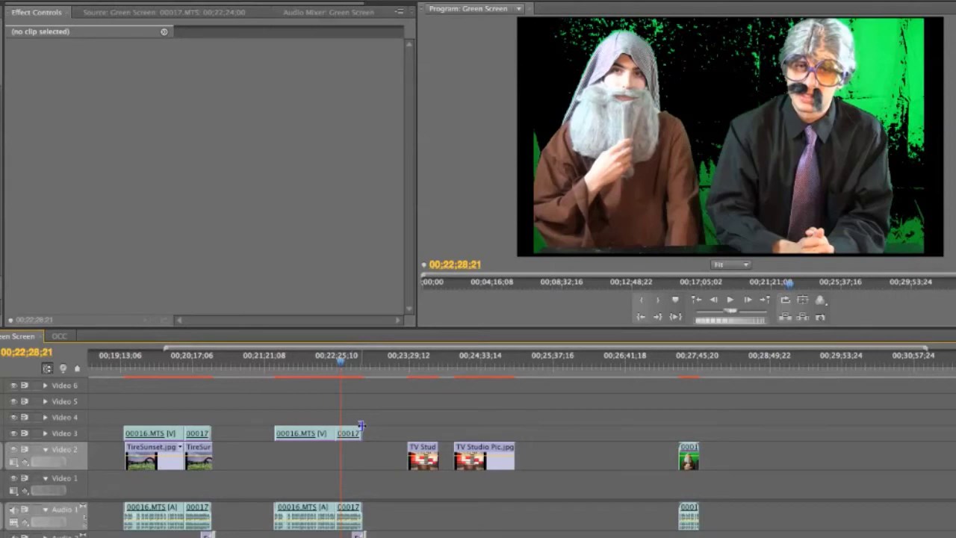
# Step: Select the 00017 clip on Video 3 and open its Color Key's Key Color picker
pyautogui.click(345, 433)
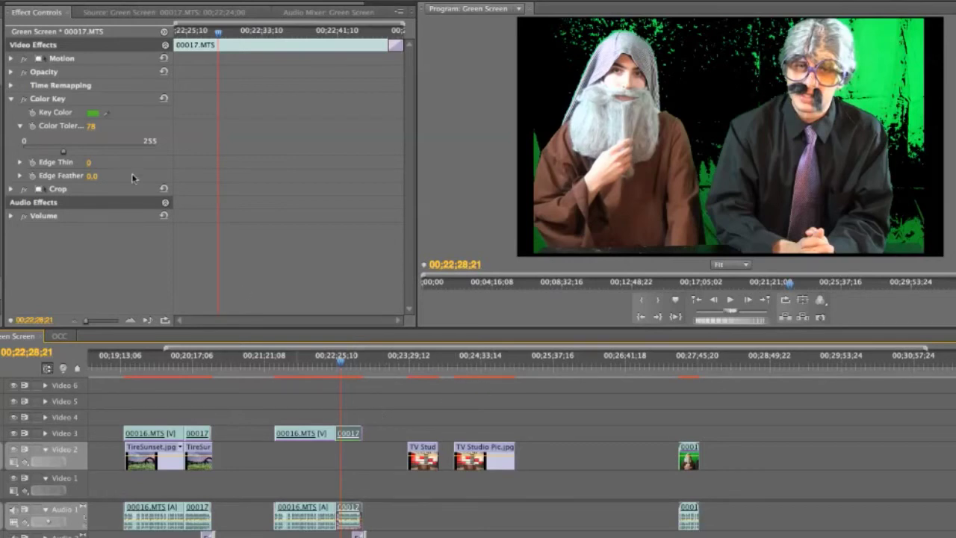
pyautogui.click(123, 119)
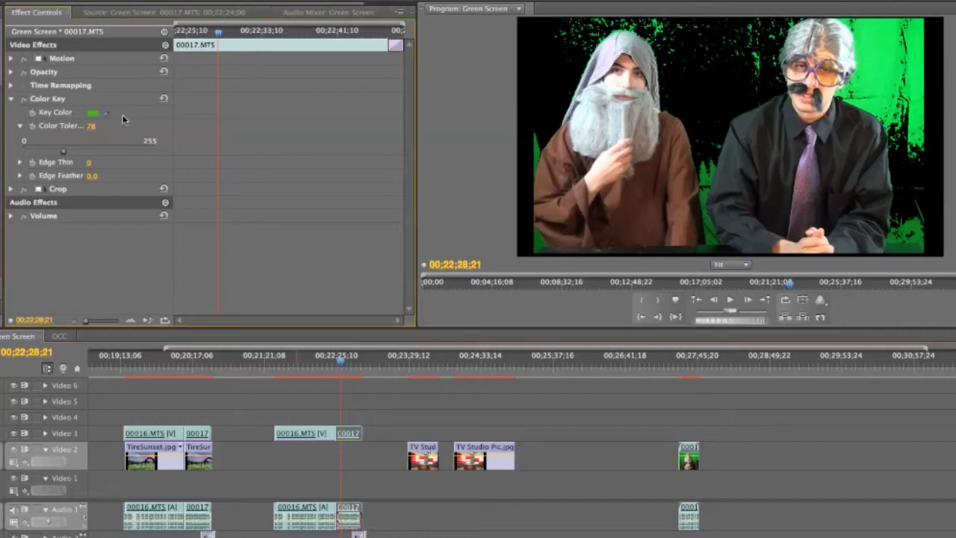
# Step: Dismiss the Color Picker, set 00017's Color Tolerance to 85, and drag another Color Key onto it
pyautogui.click(95, 113)
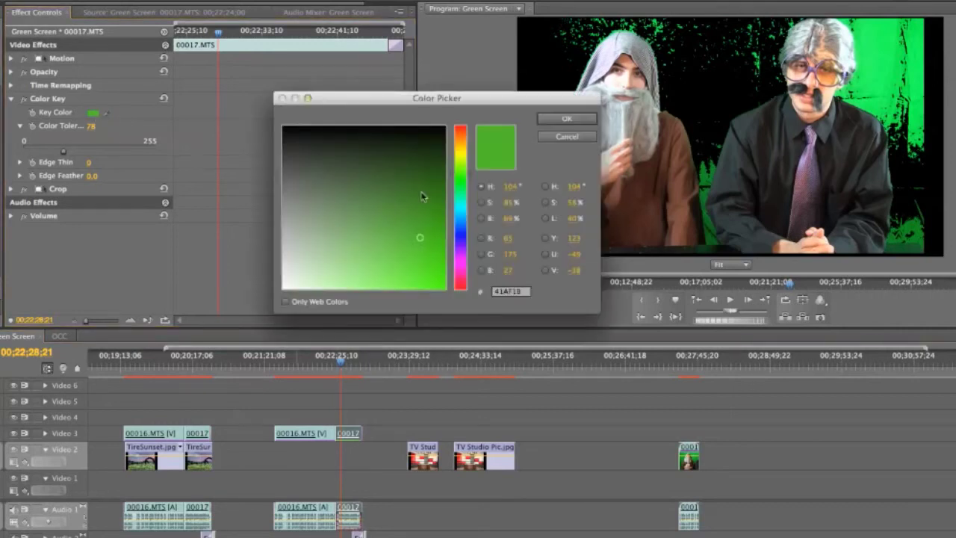
pyautogui.click(582, 138)
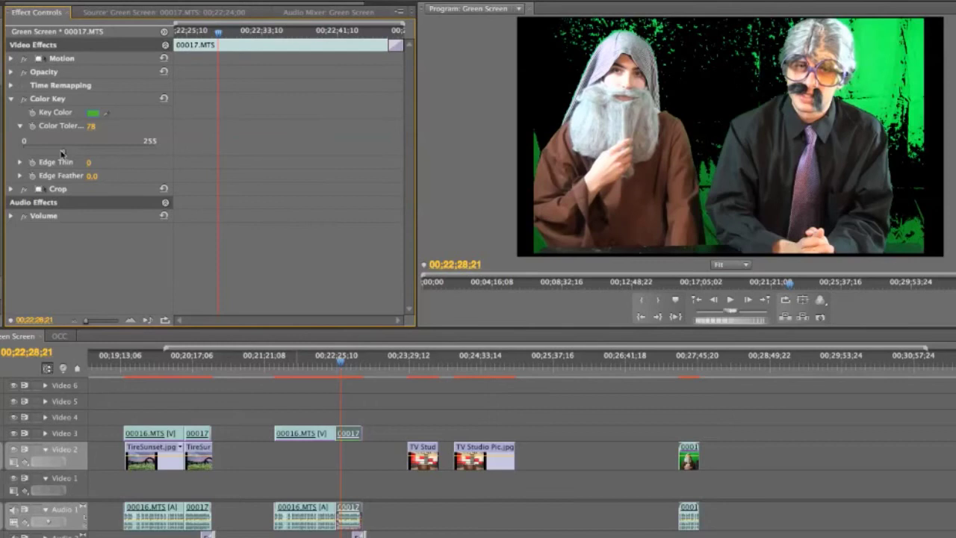
pyautogui.moveTo(63, 152); pyautogui.dragTo(66, 153)
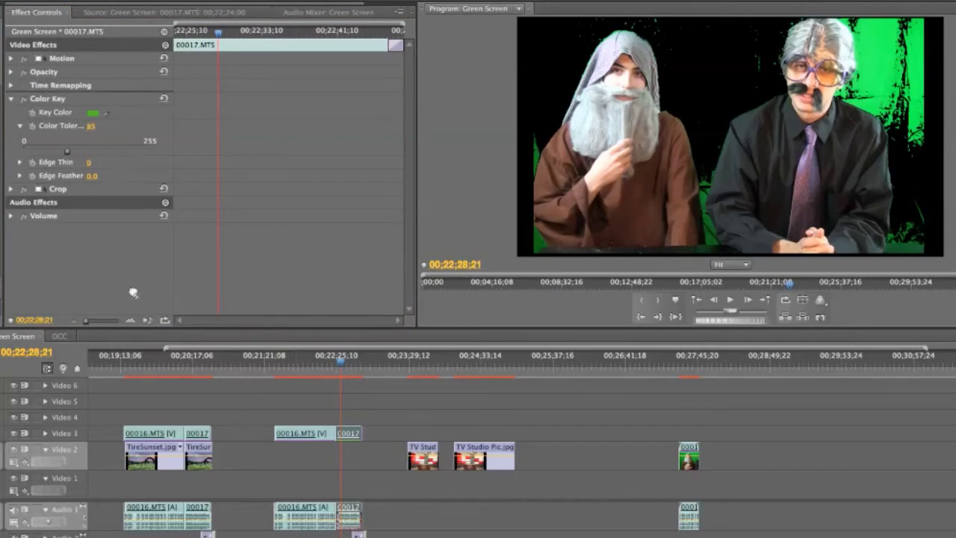
pyautogui.moveTo(133, 292); pyautogui.dragTo(349, 434)
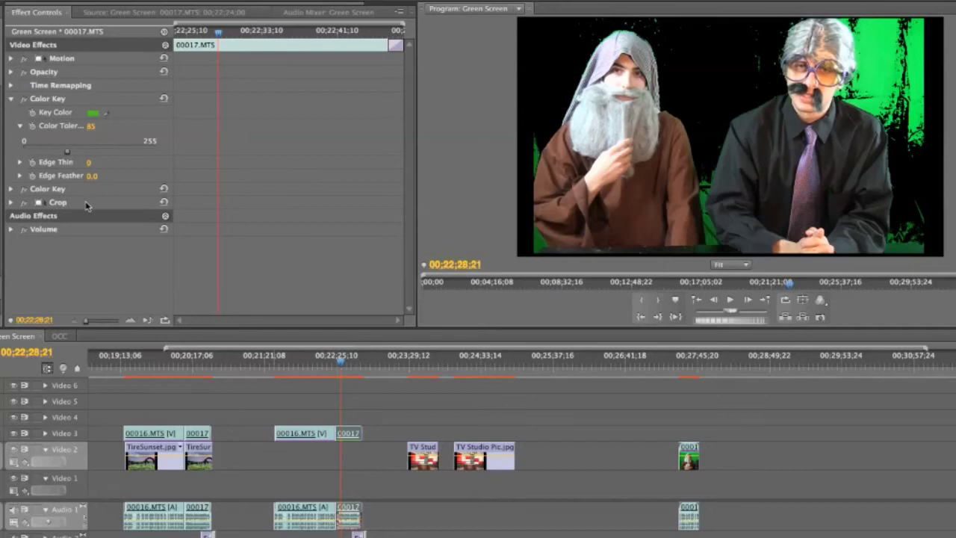
# Step: Set the second Color Key's key colour to a deep green
pyautogui.click(56, 189)
pyautogui.click(10, 189)
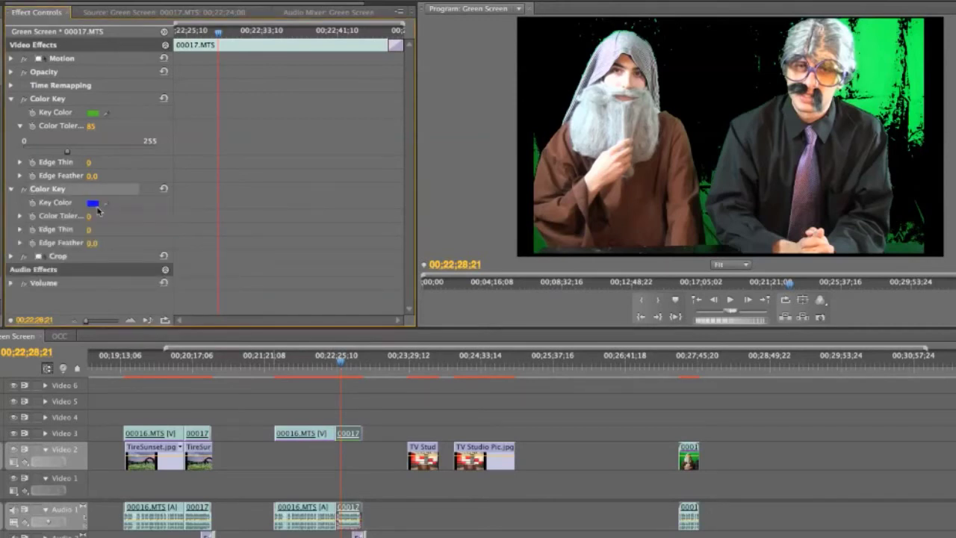
pyautogui.click(92, 203)
pyautogui.click(459, 179)
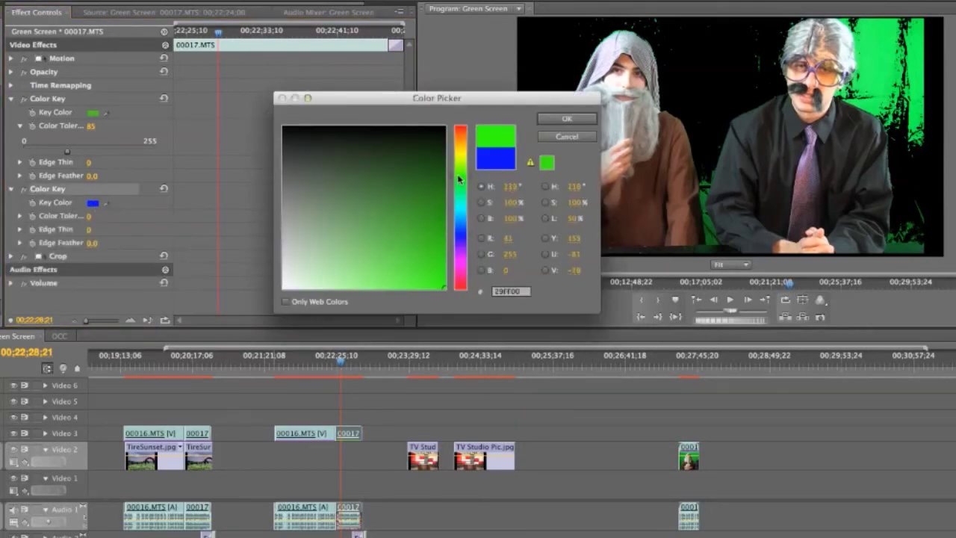
pyautogui.moveTo(420, 183); pyautogui.dragTo(420, 261)
pyautogui.click(567, 118)
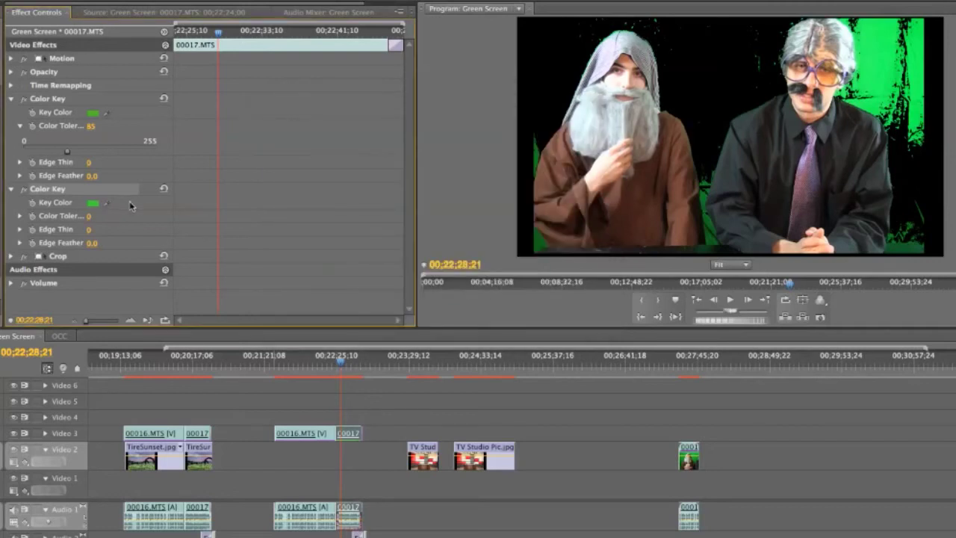
# Step: Raise the second key's Color Tolerance to 116 and apply a third Color Key to 00017
pyautogui.click(21, 217)
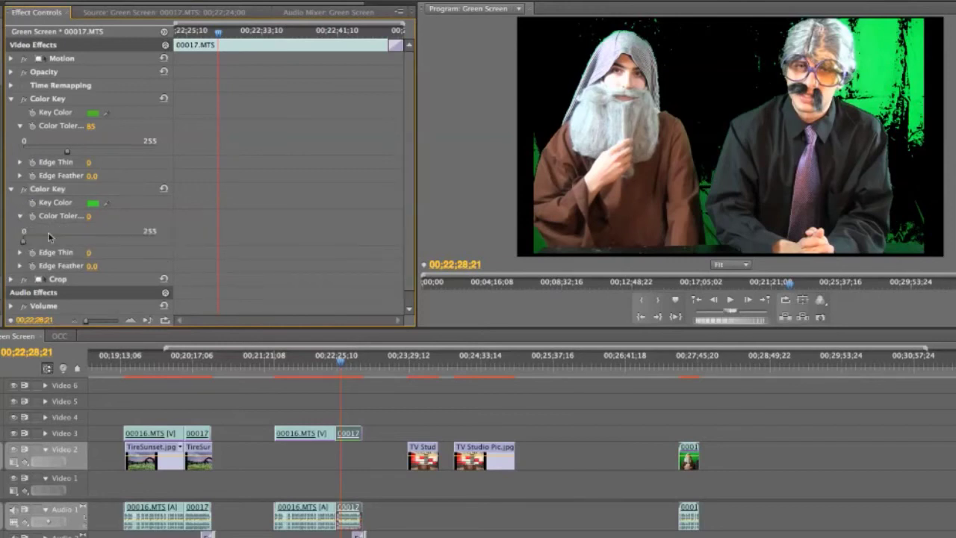
pyautogui.moveTo(56, 236); pyautogui.dragTo(72, 241)
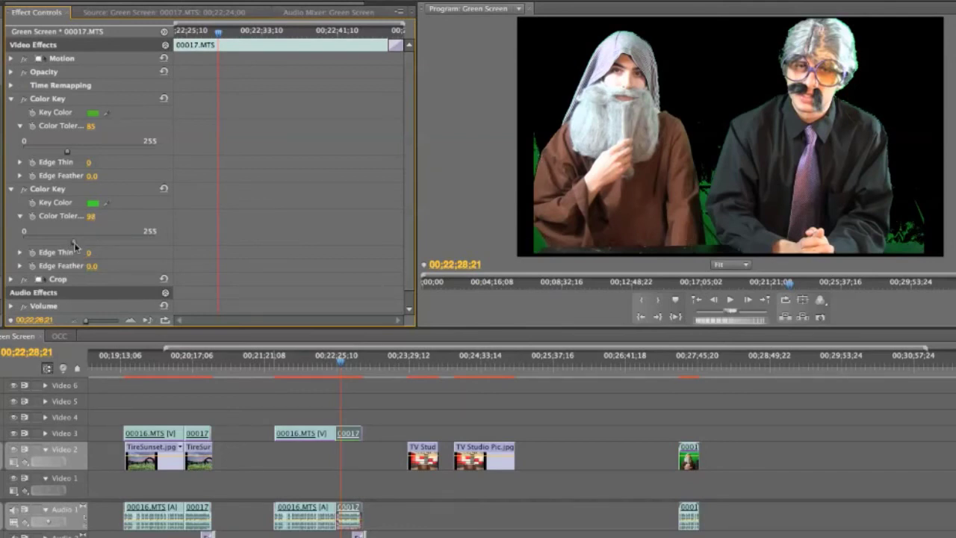
pyautogui.moveTo(73, 242); pyautogui.dragTo(84, 250)
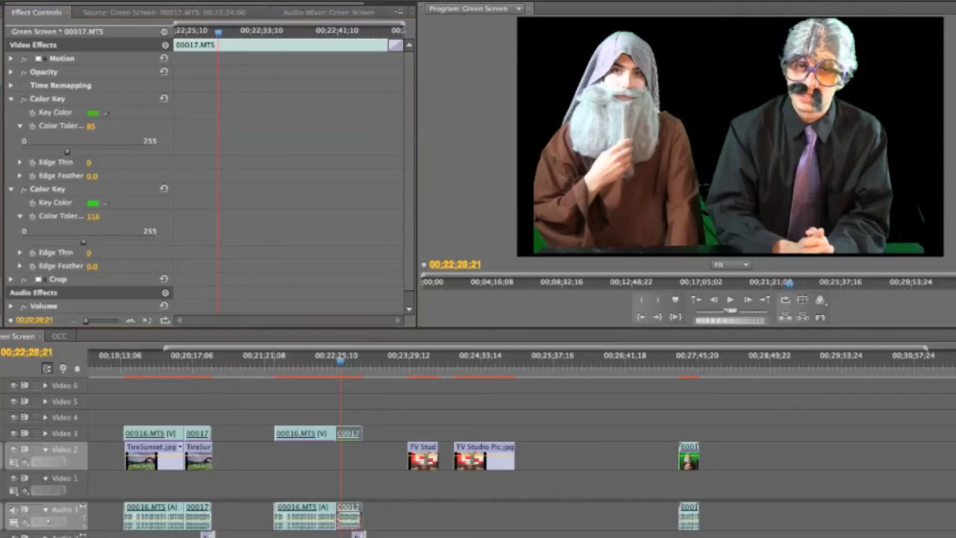
pyautogui.moveTo(404, 407); pyautogui.dragTo(351, 440)
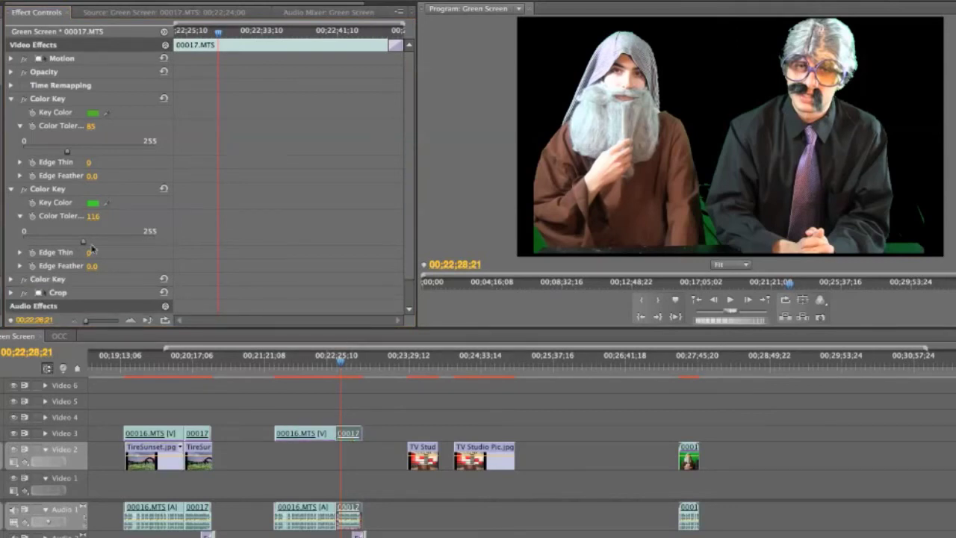
# Step: Set the third Color Key's key colour to a dark green
pyautogui.scroll(-1, 75, 282)
pyautogui.click(19, 255)
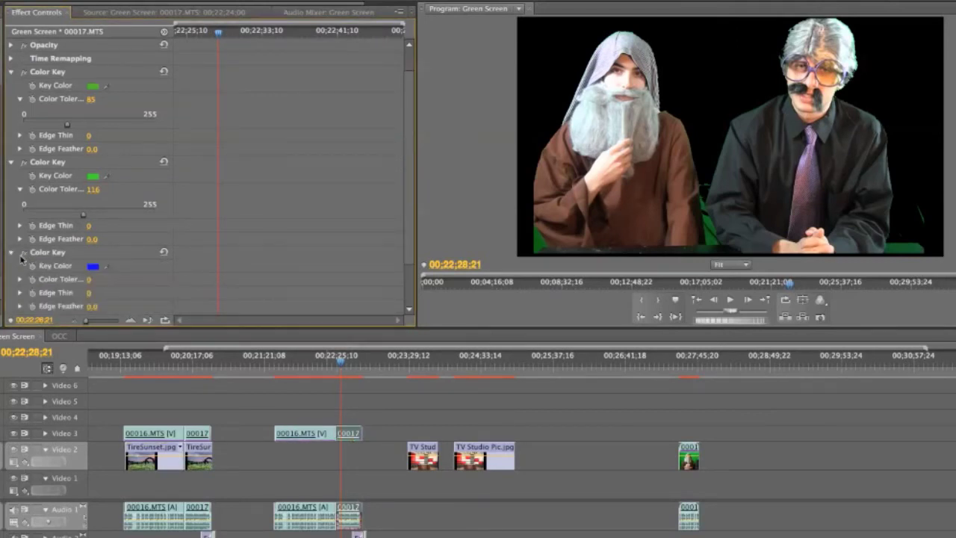
pyautogui.click(92, 266)
pyautogui.click(462, 184)
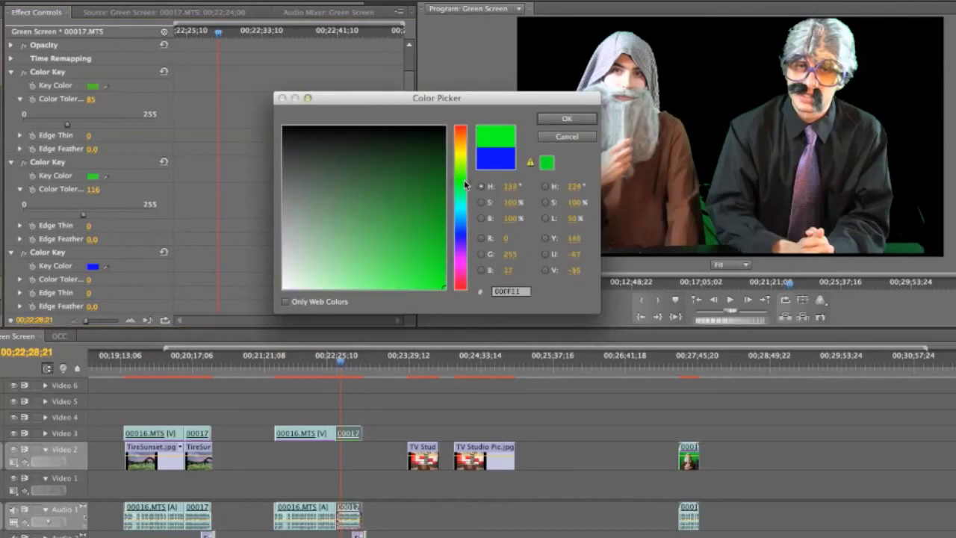
pyautogui.moveTo(420, 187)
pyautogui.mouseDown()
pyautogui.moveTo(430, 177)
pyautogui.moveTo(430, 185)
pyautogui.mouseUp()
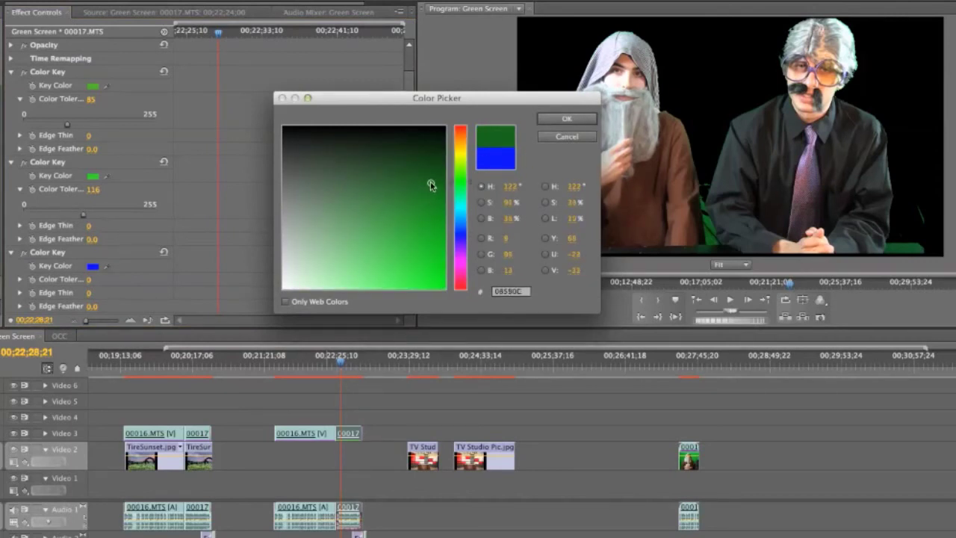
pyautogui.click(567, 118)
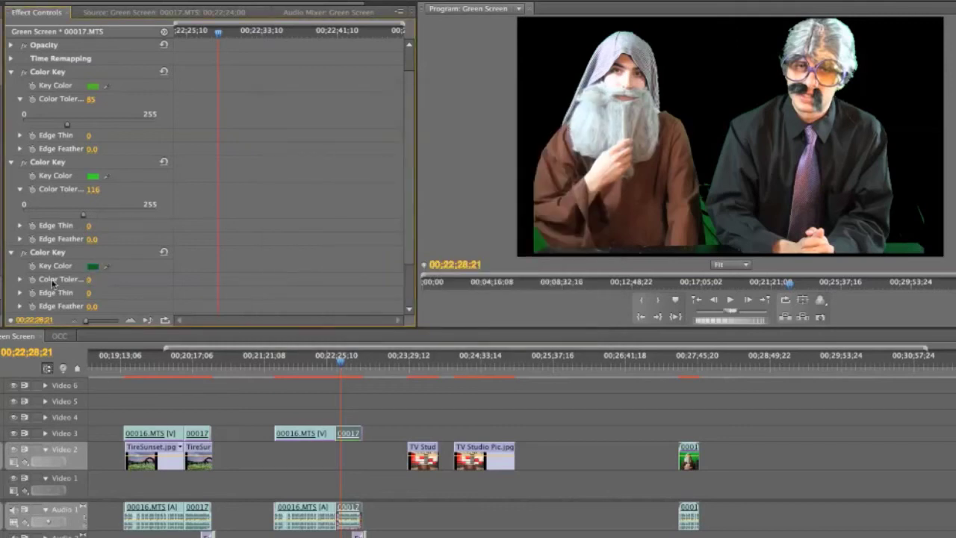
# Step: Adjust the third key's Color Tolerance to 57 to remove the green fringe
pyautogui.click(20, 279)
pyautogui.scroll(-3, 22, 280)
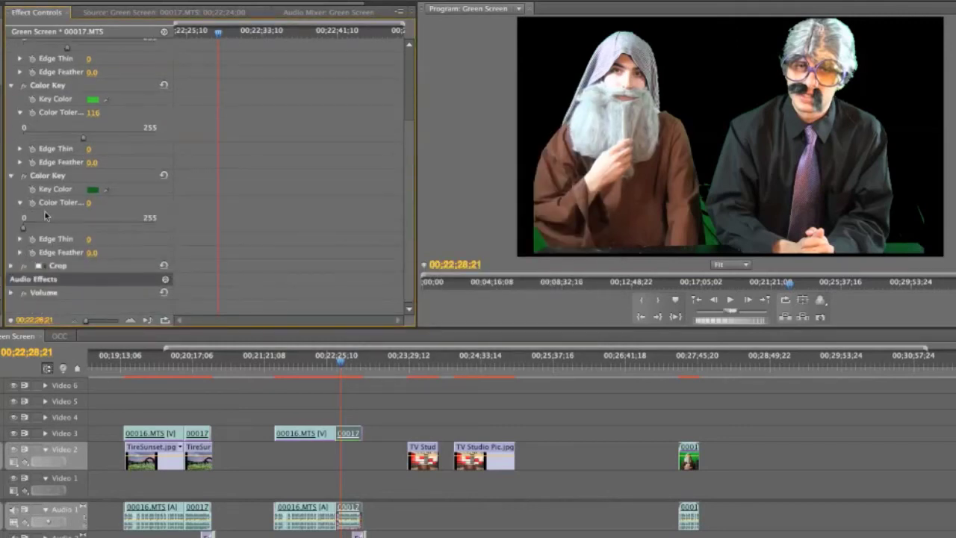
pyautogui.click(49, 225)
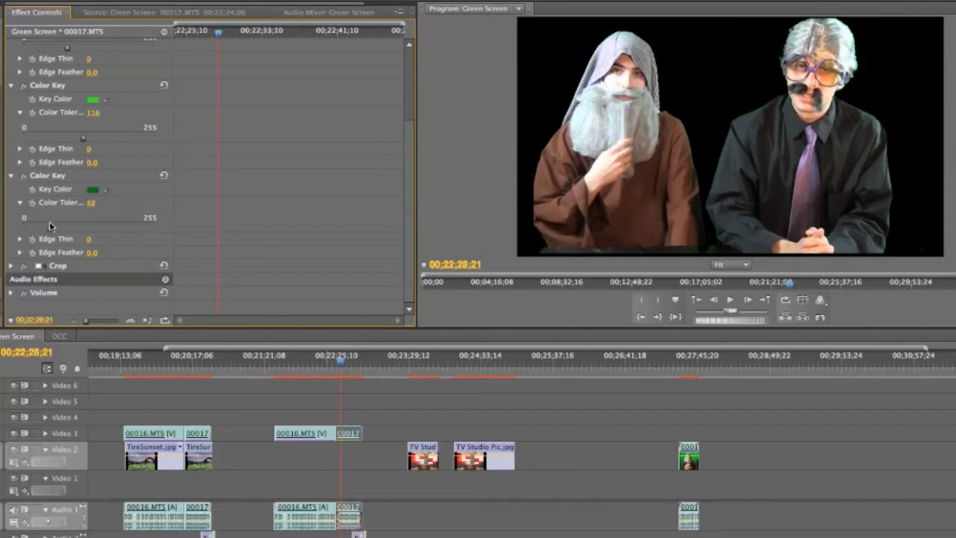
pyautogui.moveTo(49, 223); pyautogui.dragTo(44, 223)
pyautogui.moveTo(65, 222); pyautogui.dragTo(52, 226)
# Step: Feather the second key's edges to 5.2 and scale up the presenters in the Program monitor
pyautogui.click(20, 162)
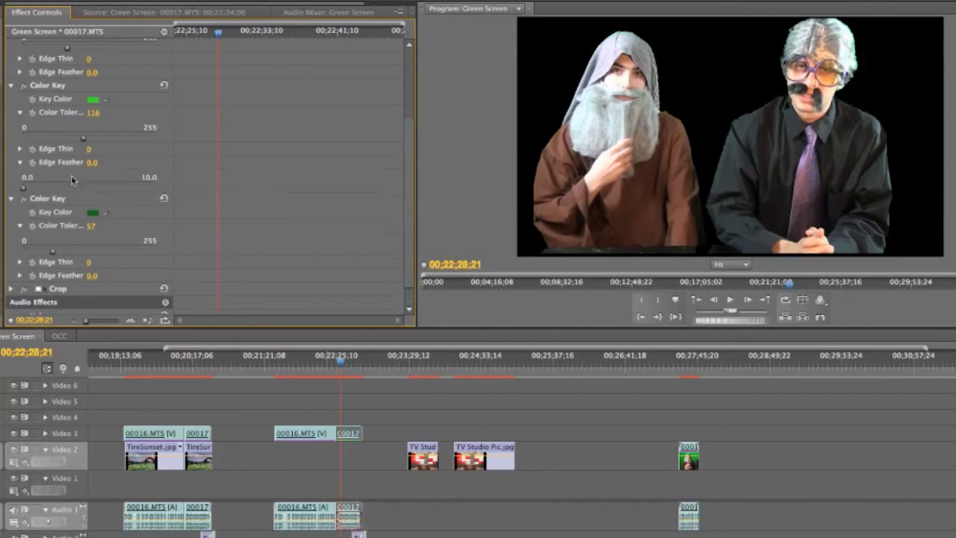
pyautogui.moveTo(56, 181); pyautogui.dragTo(92, 187)
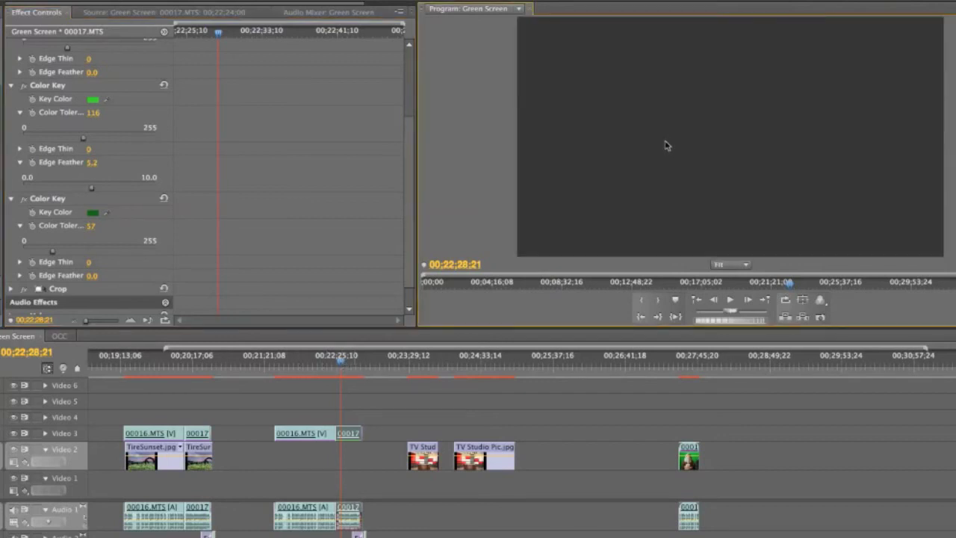
pyautogui.click(665, 146)
pyautogui.moveTo(506, 127); pyautogui.dragTo(579, 134)
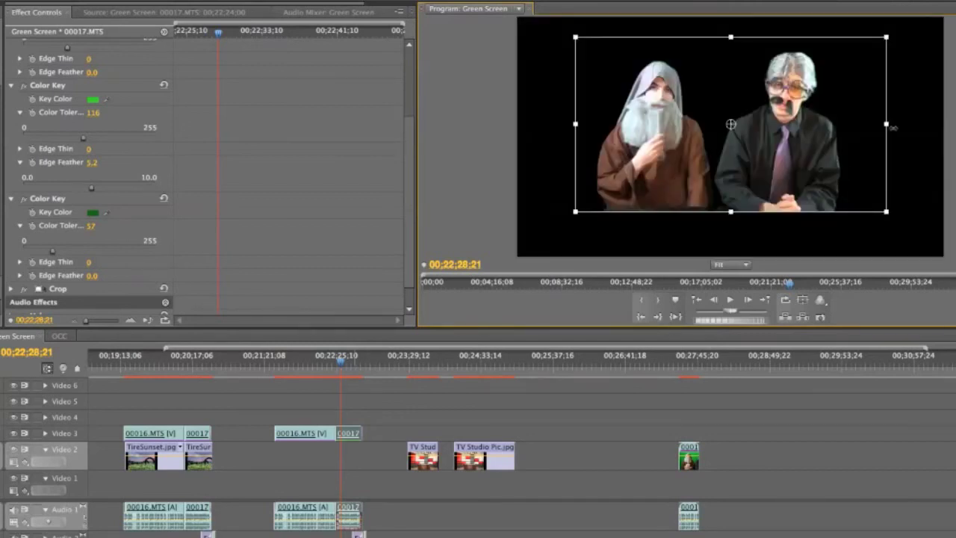
pyautogui.moveTo(889, 126); pyautogui.dragTo(931, 125)
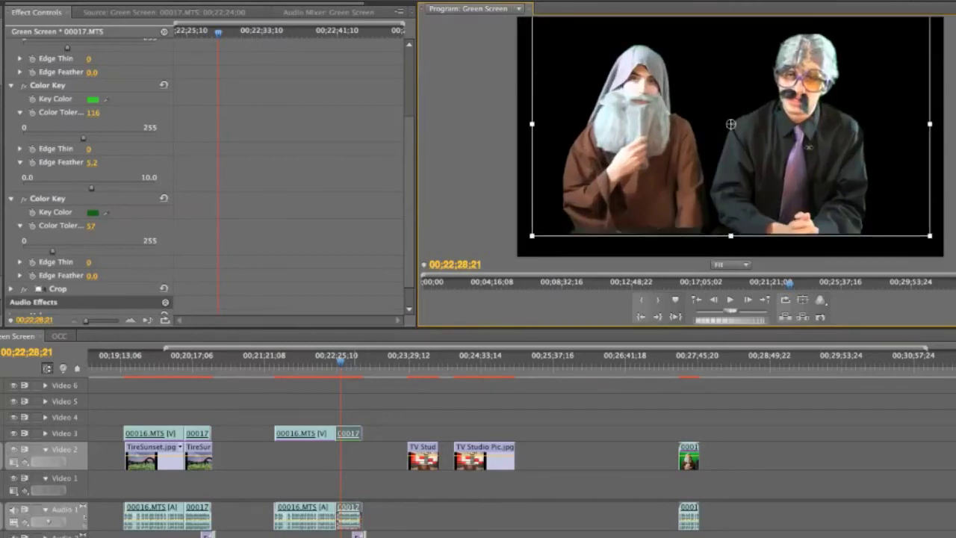
# Step: Preview the keys at points from 00;19;33;18 to 00;22;32;15, then select the 00016.MTS clip
pyautogui.click(517, 385)
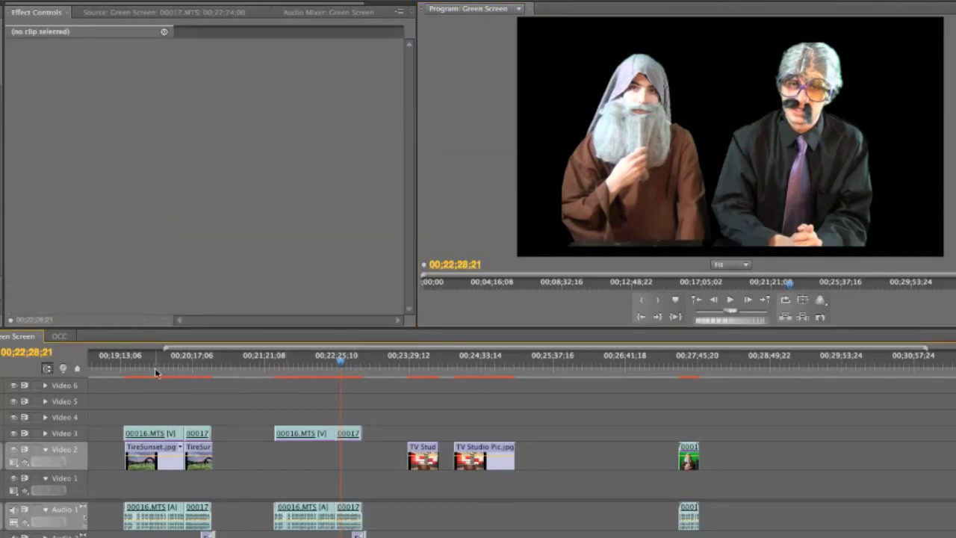
pyautogui.click(315, 365)
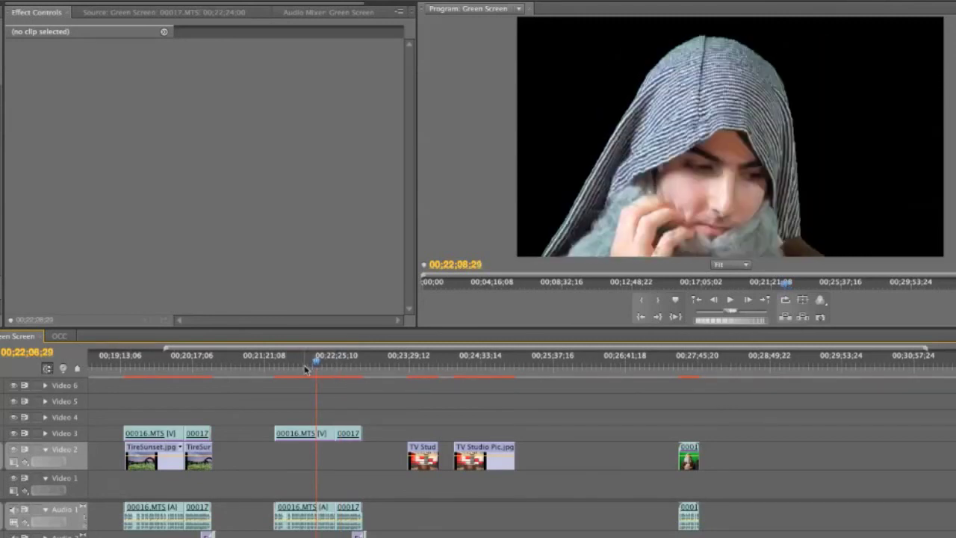
pyautogui.click(345, 364)
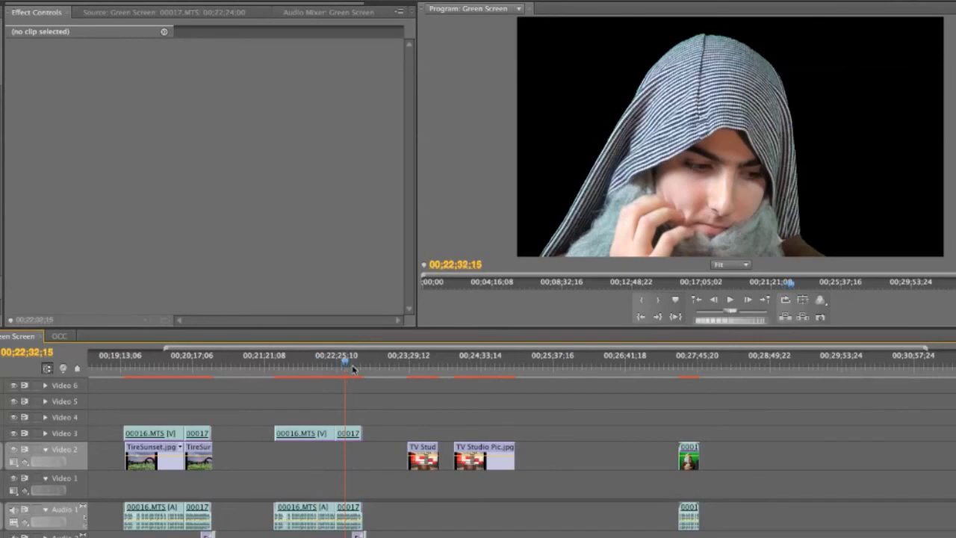
pyautogui.click(144, 364)
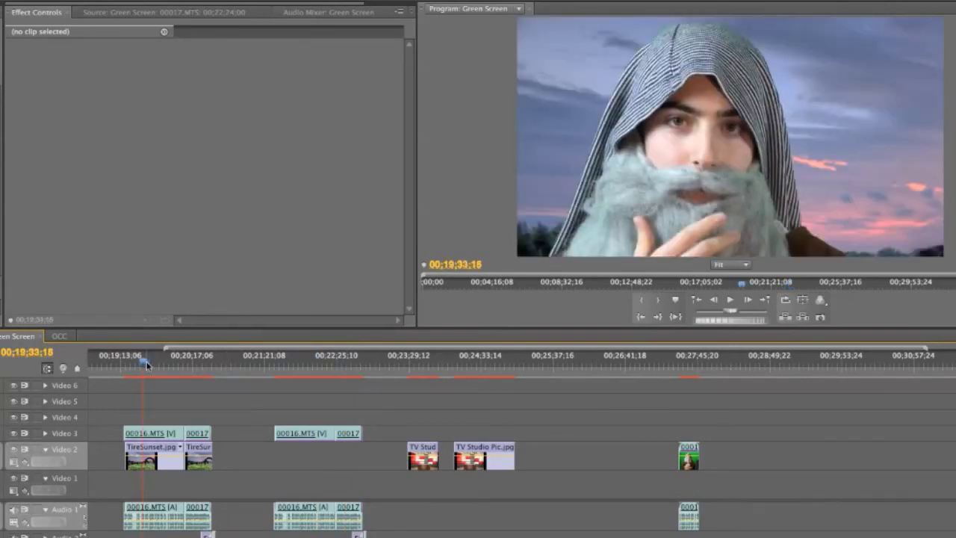
pyautogui.click(194, 372)
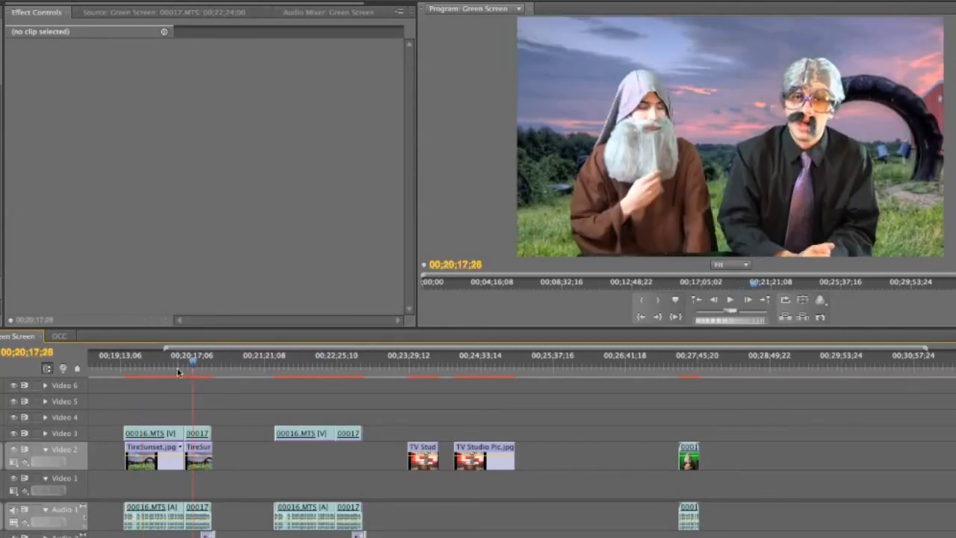
pyautogui.click(203, 372)
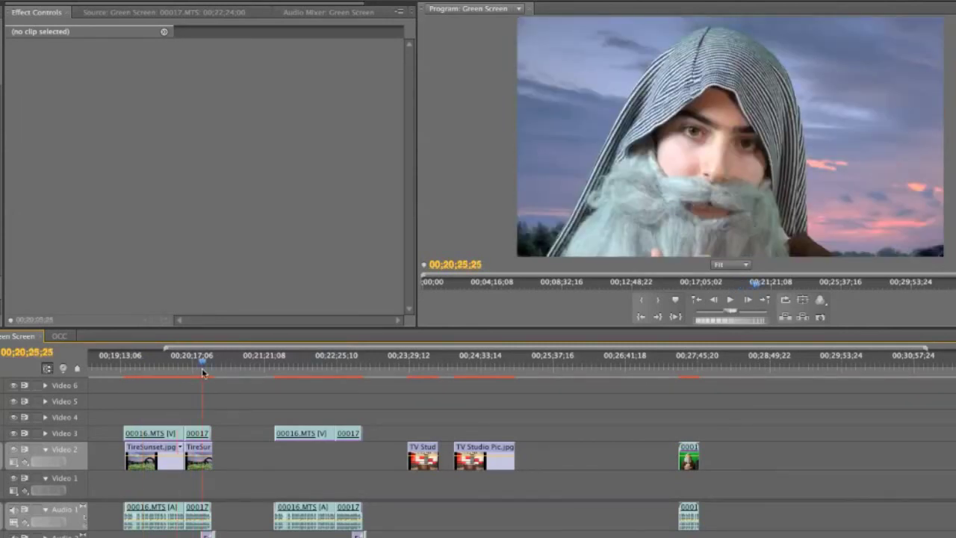
pyautogui.click(198, 372)
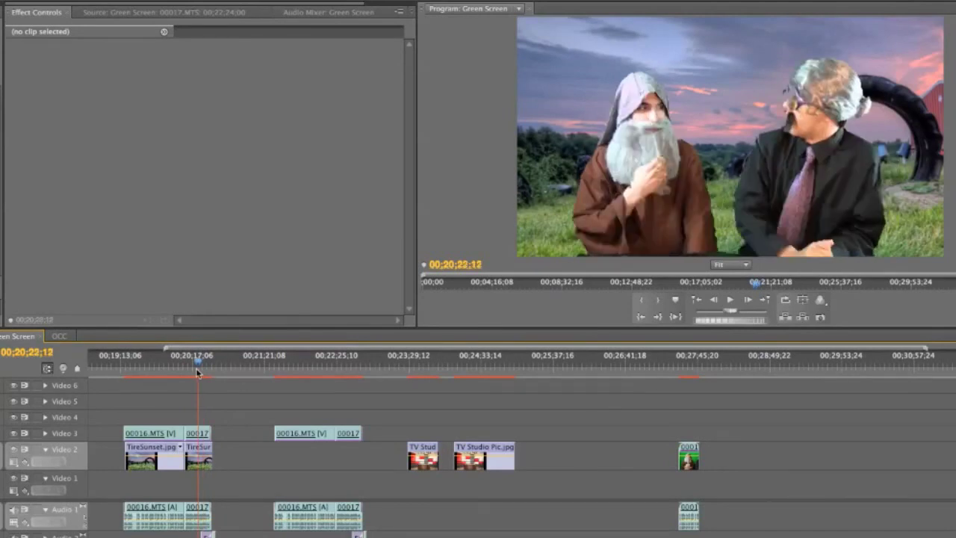
pyautogui.click(168, 372)
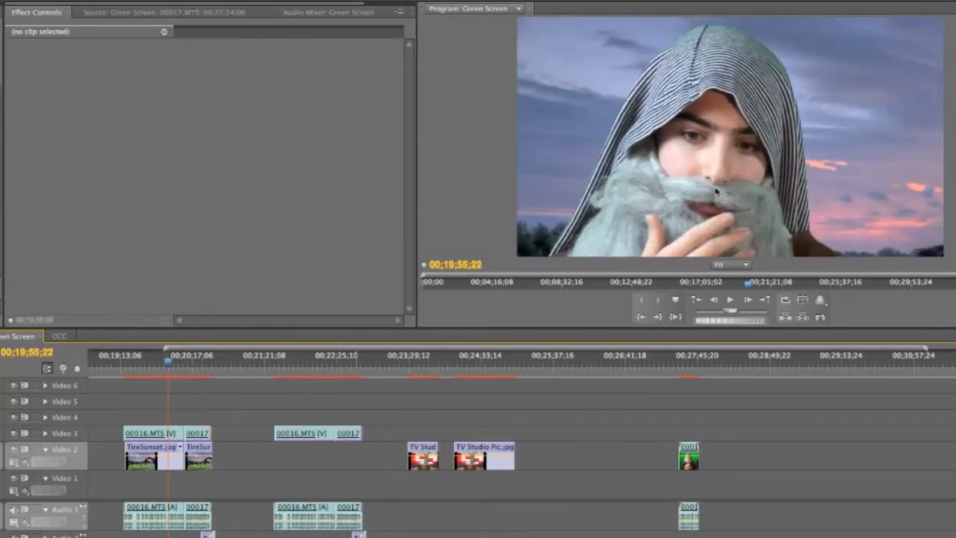
pyautogui.click(879, 150)
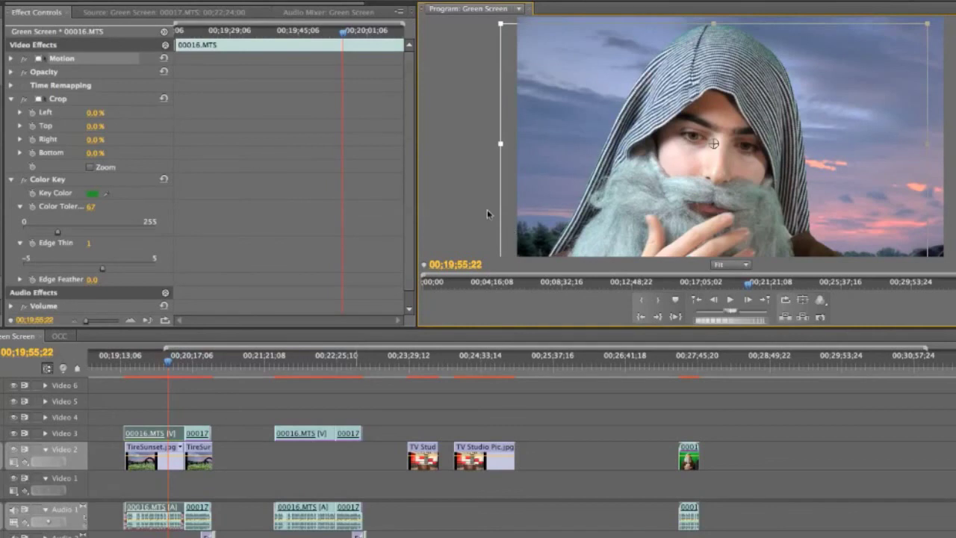
# Step: Move and resize the TireSunset.jpg background in the Program monitor to fill the frame
pyautogui.click(487, 210)
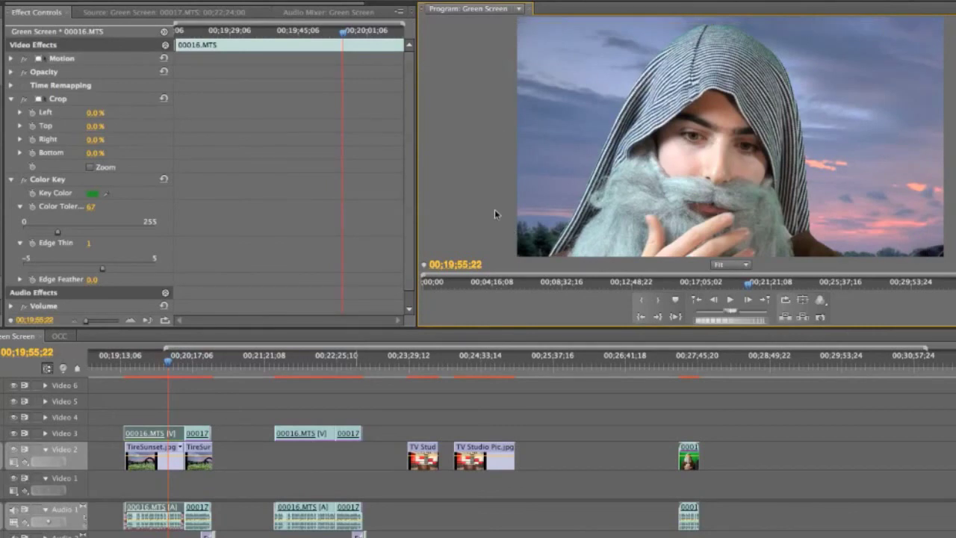
pyautogui.click(190, 361)
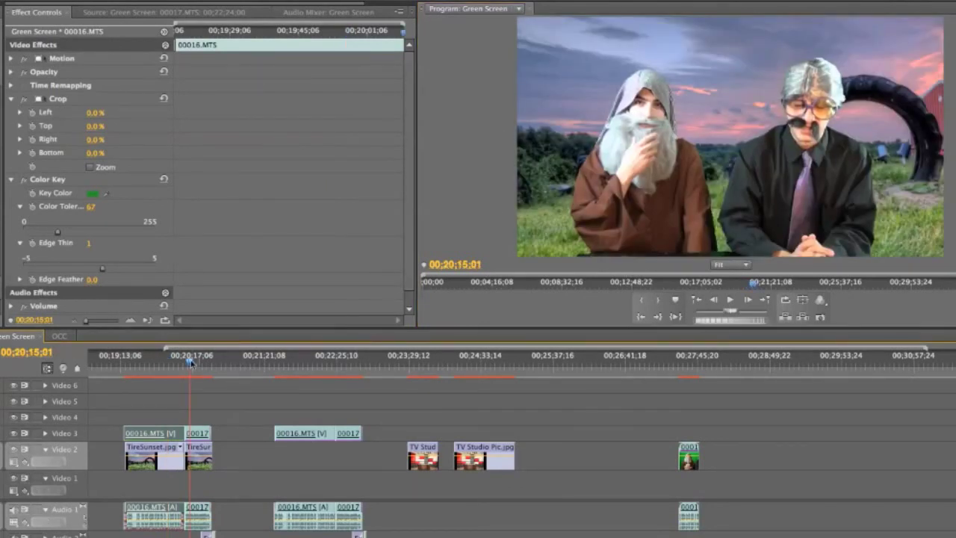
pyautogui.click(156, 371)
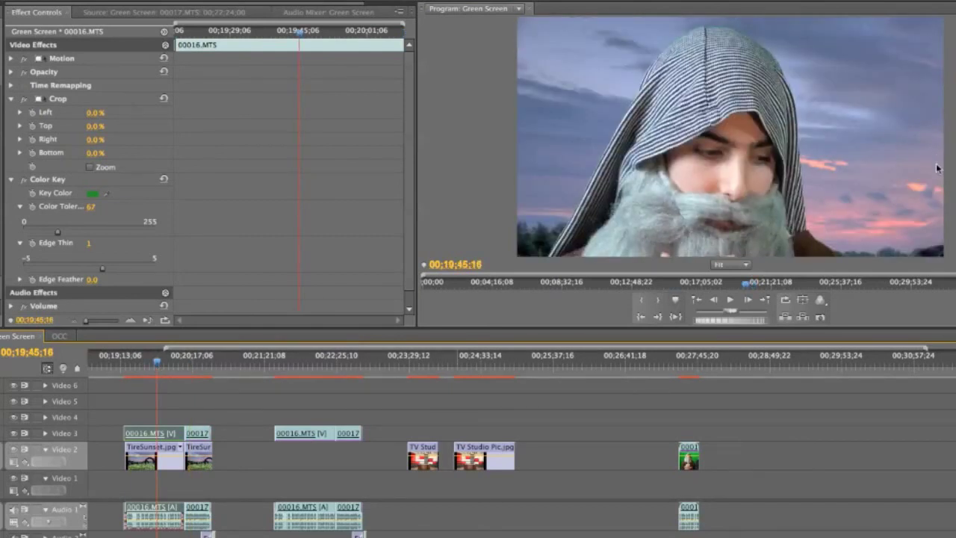
pyautogui.click(937, 186)
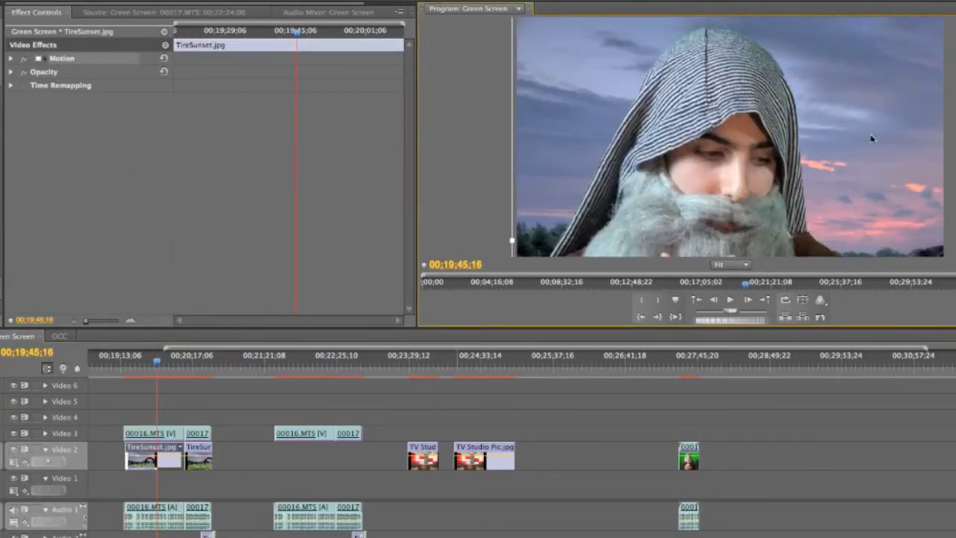
pyautogui.moveTo(872, 138); pyautogui.dragTo(798, 155)
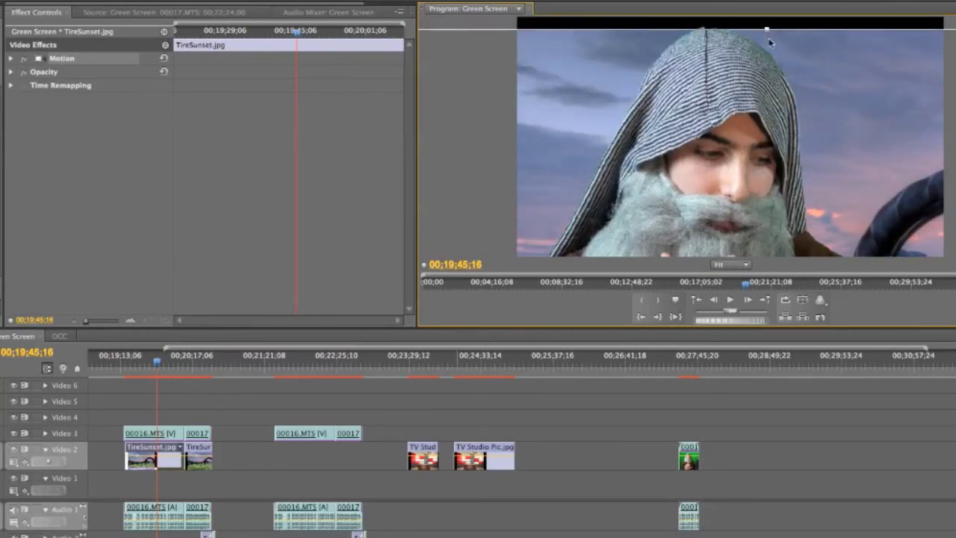
pyautogui.moveTo(766, 29); pyautogui.dragTo(766, 94)
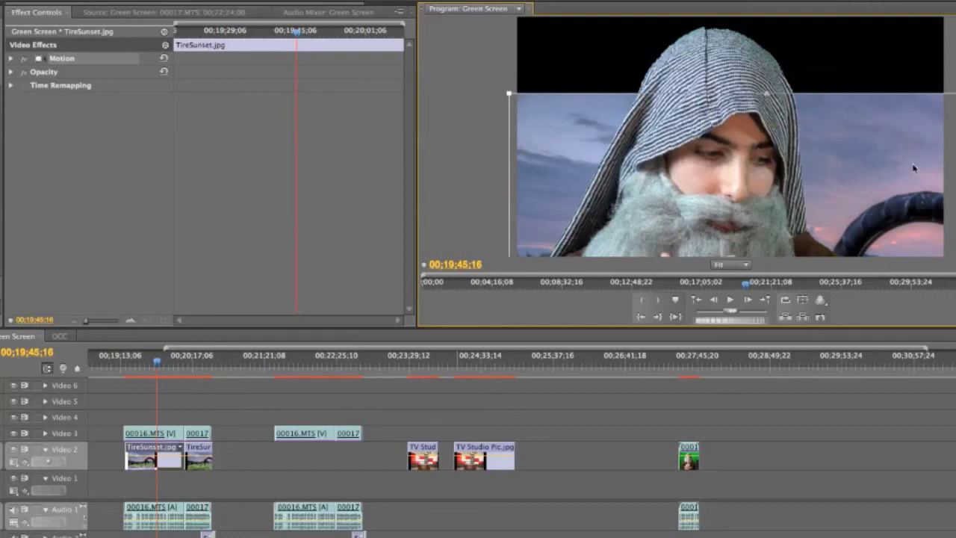
pyautogui.moveTo(913, 169); pyautogui.dragTo(881, 91)
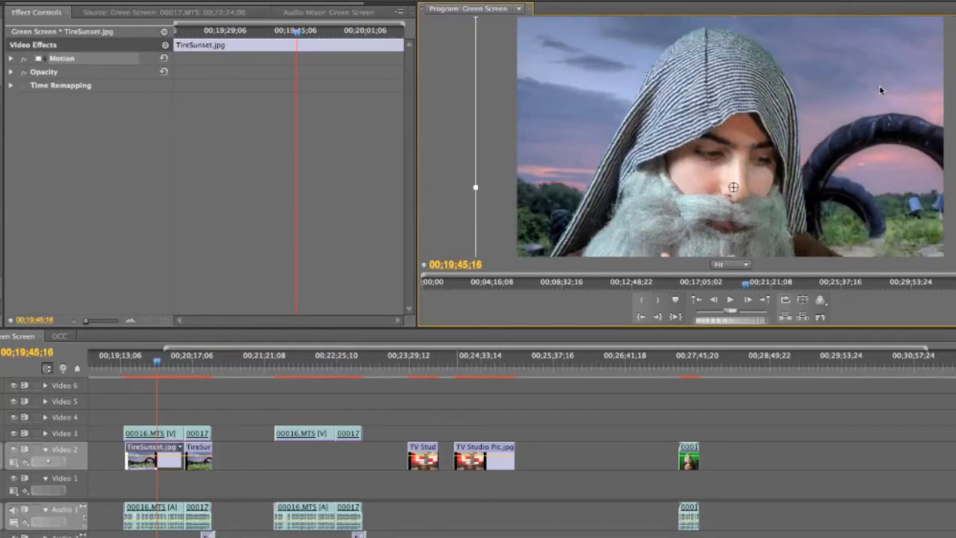
pyautogui.moveTo(955, 188); pyautogui.dragTo(915, 169)
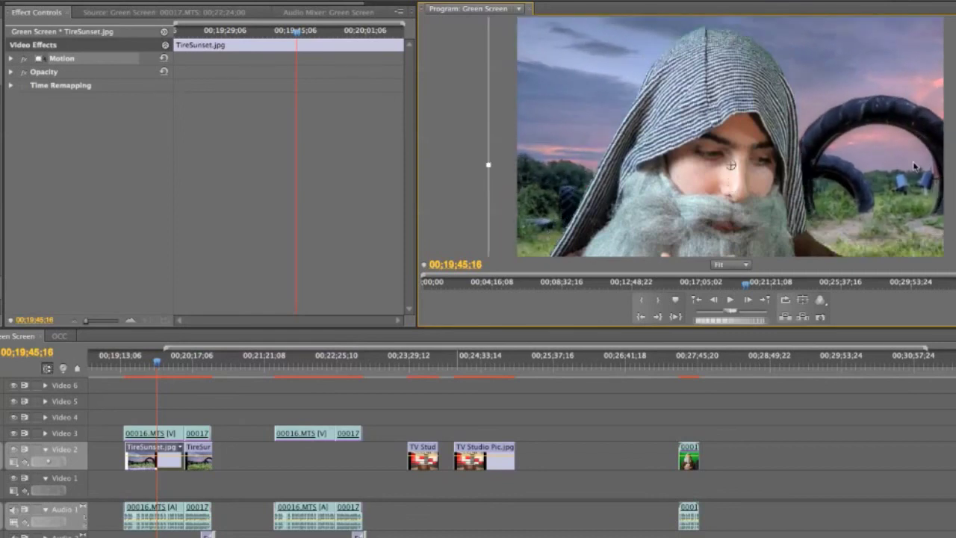
# Step: Enlarge the sunset background further so the giant tire grows on the right
pyautogui.click(481, 404)
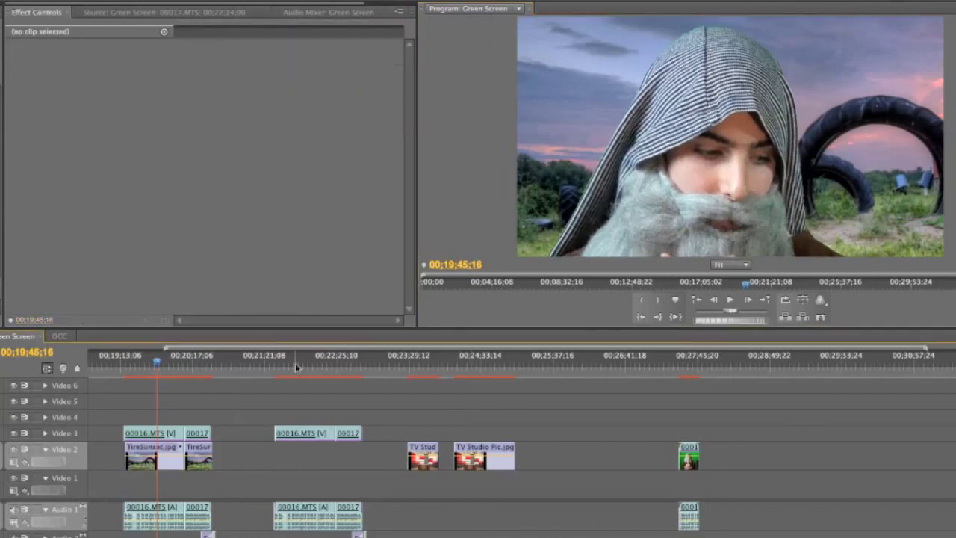
pyautogui.click(193, 360)
pyautogui.click(170, 362)
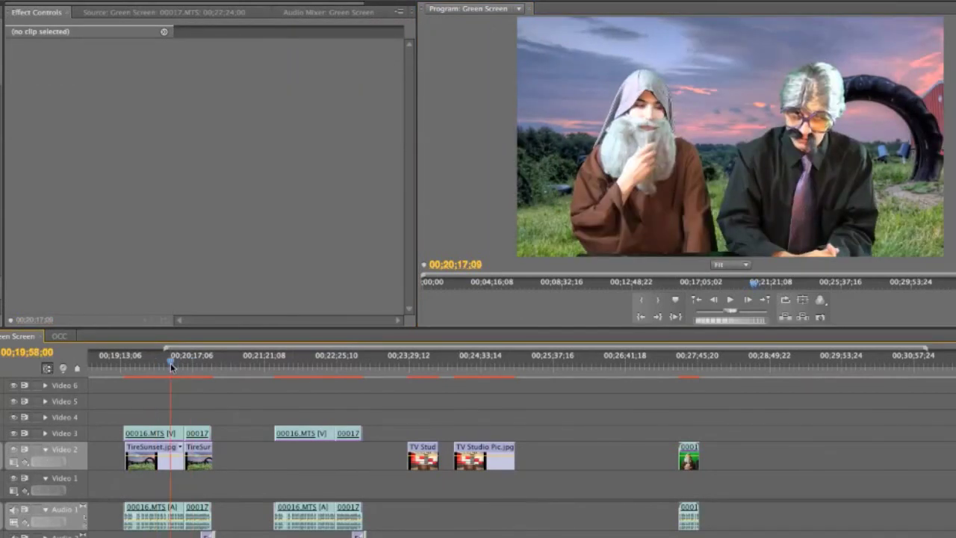
pyautogui.click(932, 168)
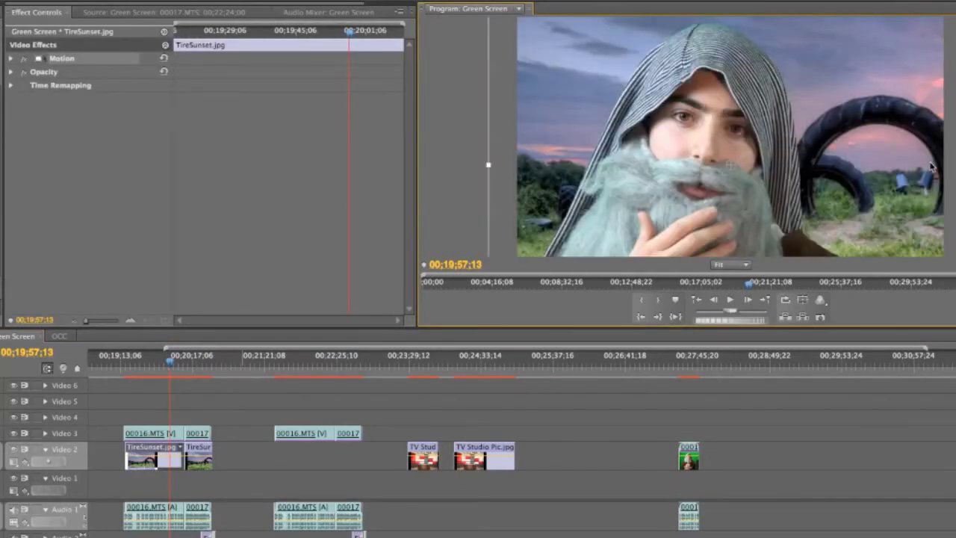
pyautogui.moveTo(912, 185); pyautogui.dragTo(919, 214)
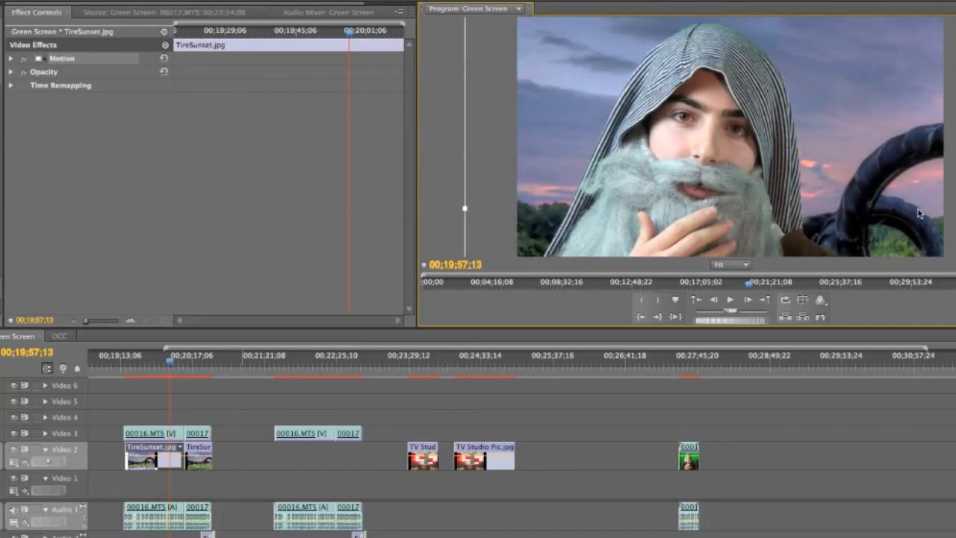